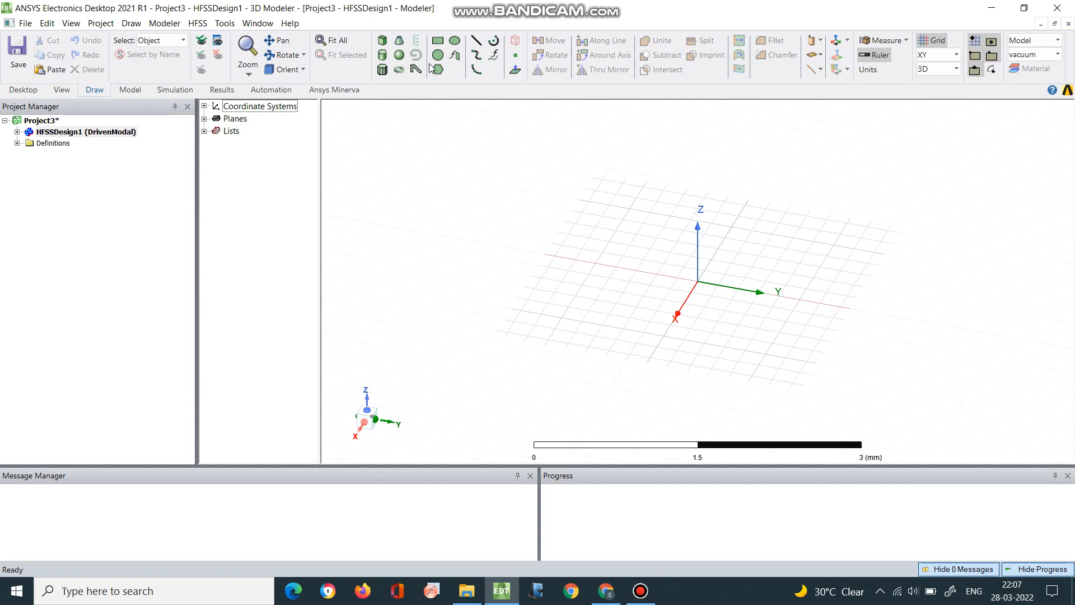
Draw a box from the origin with a base about 0.8 × 0.8 mm, extending about 0.2 mm in negative Z
{"action": "left_click", "coordinate": [386, 46]}
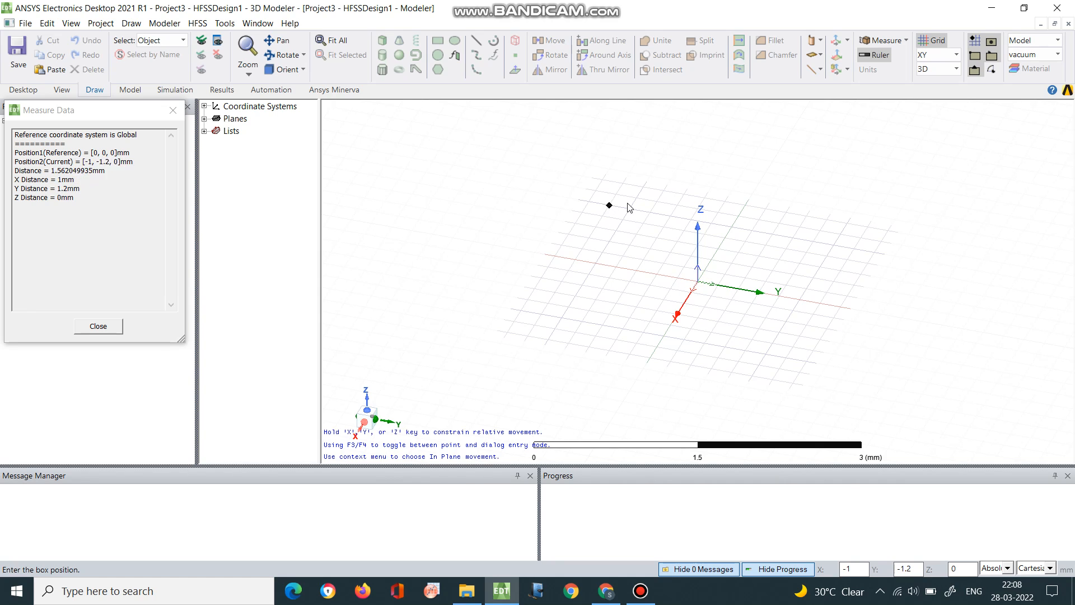
{"action": "left_click", "coordinate": [704, 289]}
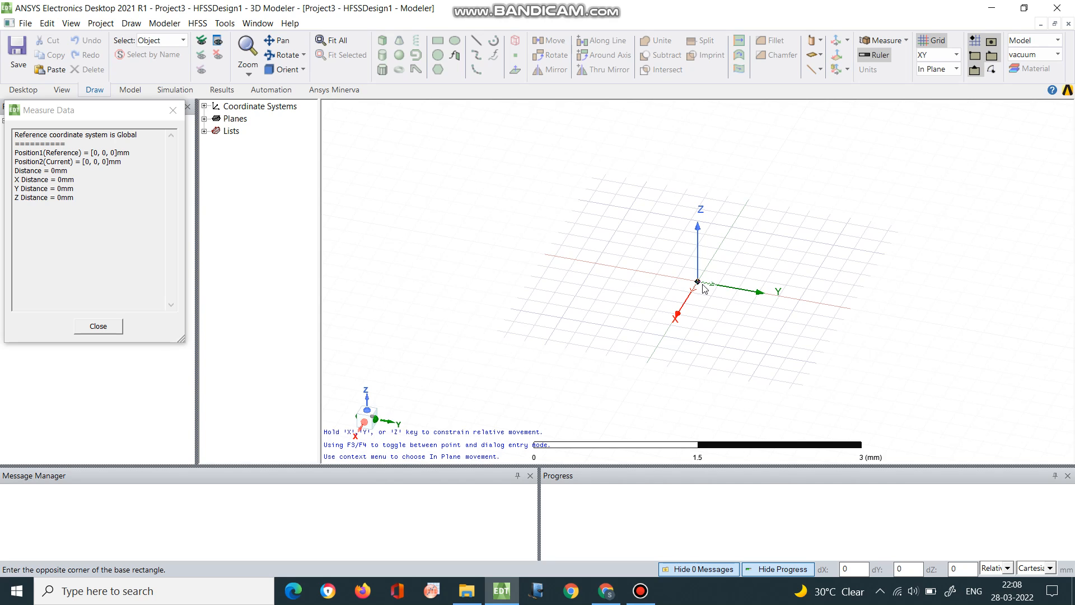
{"action": "left_click", "coordinate": [752, 340]}
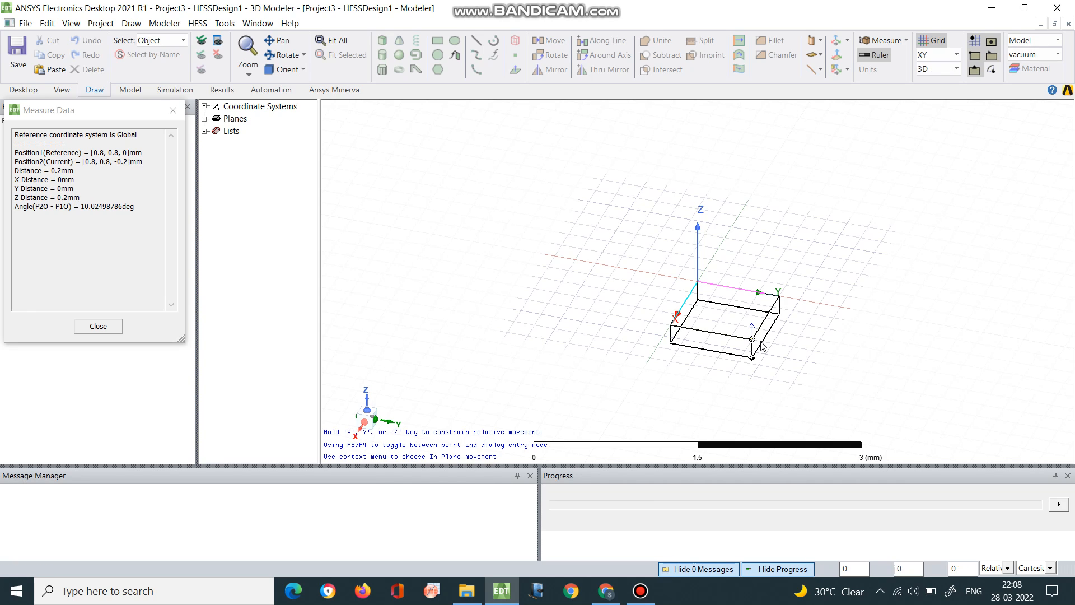
{"action": "left_click", "coordinate": [761, 342]}
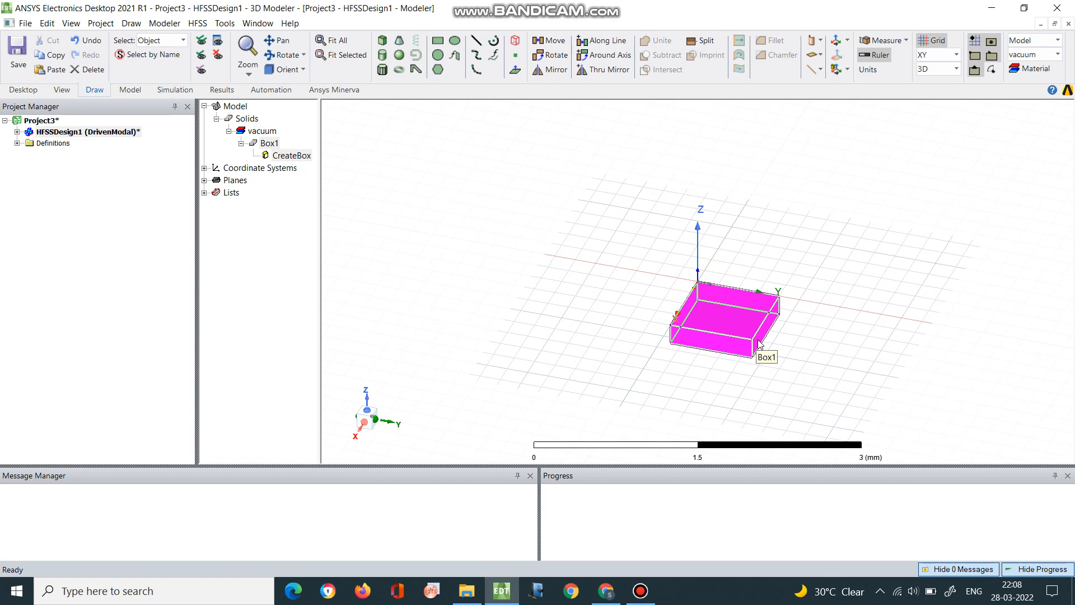
Set the box's XSize to 30 mm, YSize to 40 mm and ZSize to 1.6 mm
{"action": "double_click", "coordinate": [295, 159]}
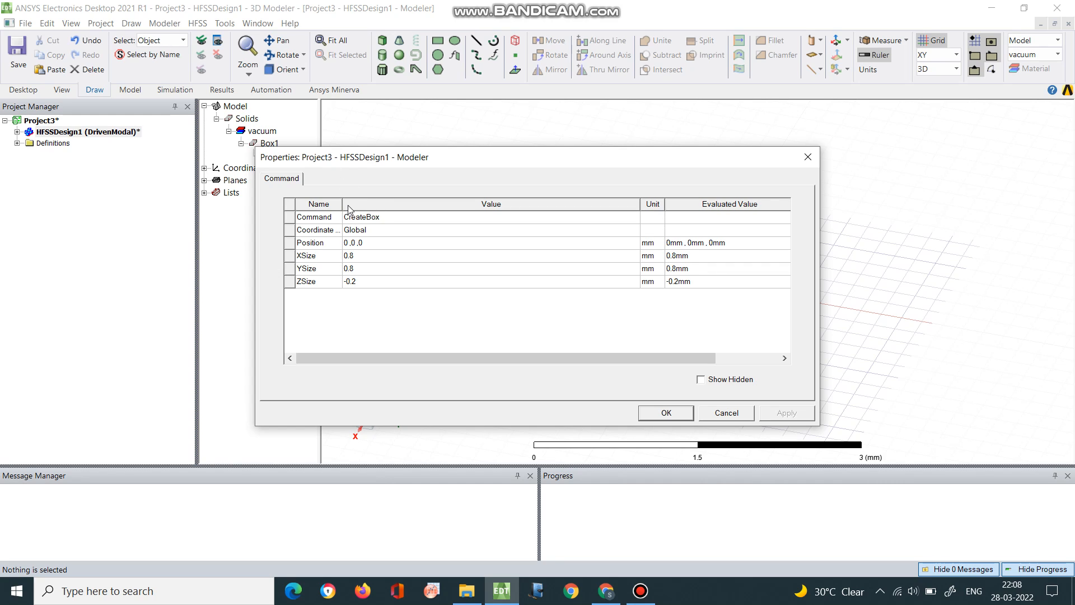
{"action": "left_click", "coordinate": [376, 257]}
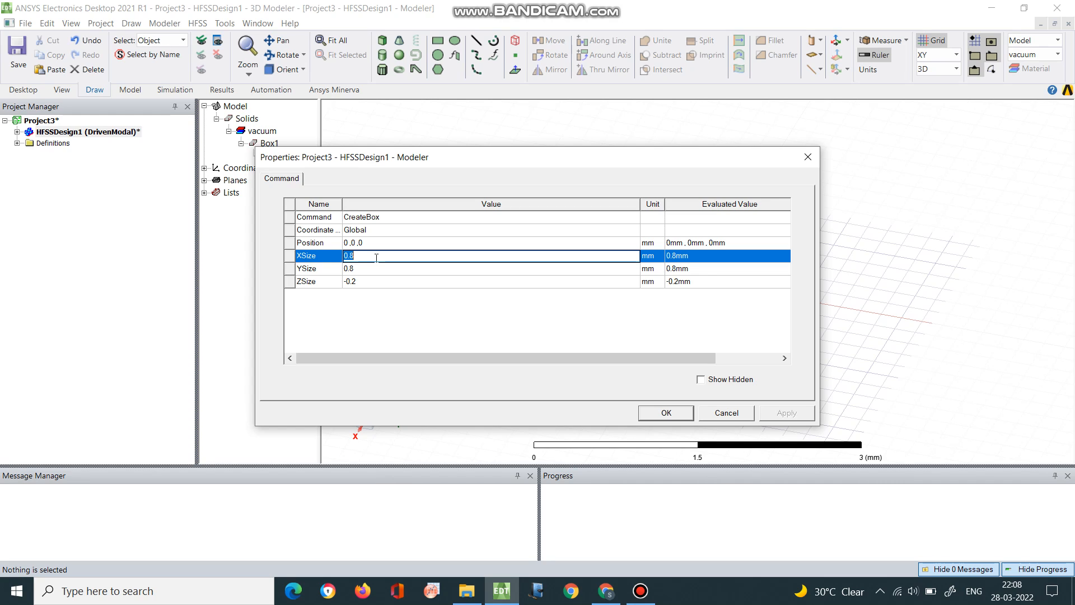
{"action": "type", "text": "30"}
{"action": "left_click", "coordinate": [389, 268]}
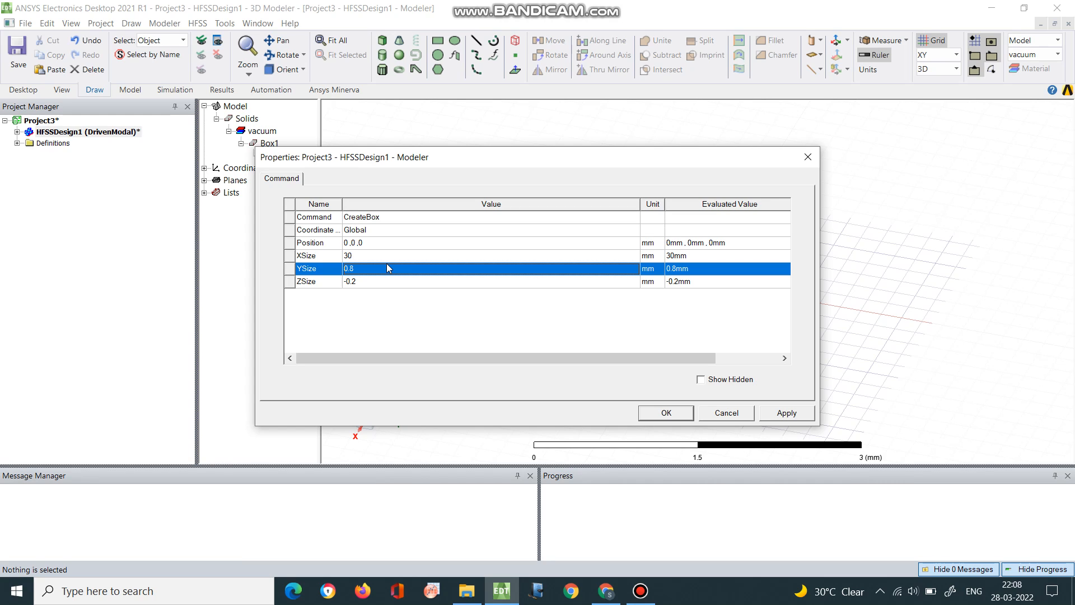
{"action": "left_click", "coordinate": [386, 268]}
{"action": "type", "text": "40"}
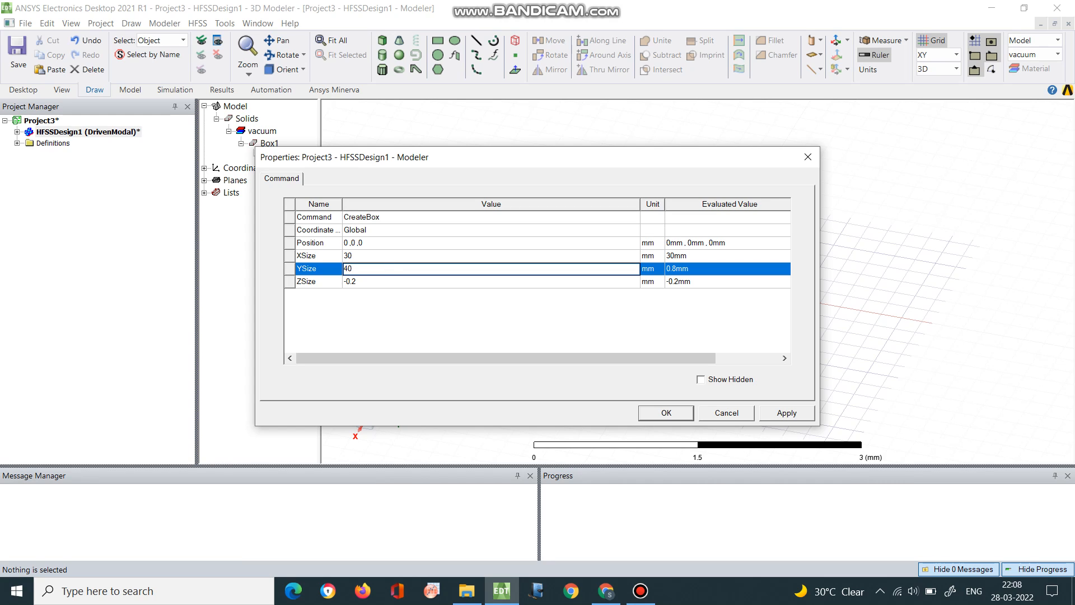
{"action": "left_click", "coordinate": [391, 280]}
{"action": "left_click", "coordinate": [390, 280]}
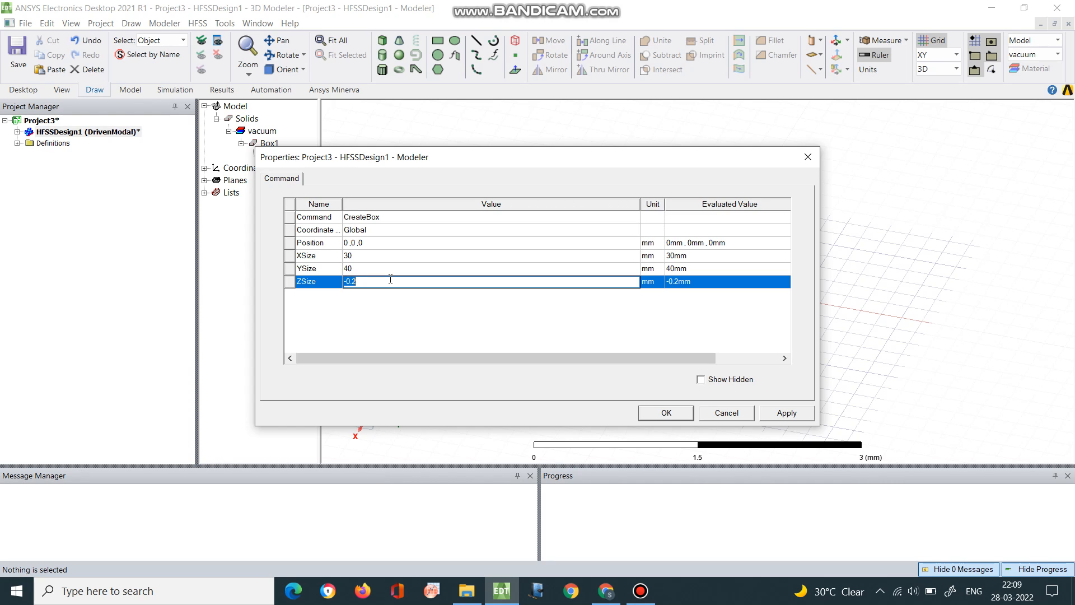
{"action": "type", "text": "1.6"}
{"action": "left_click", "coordinate": [676, 417]}
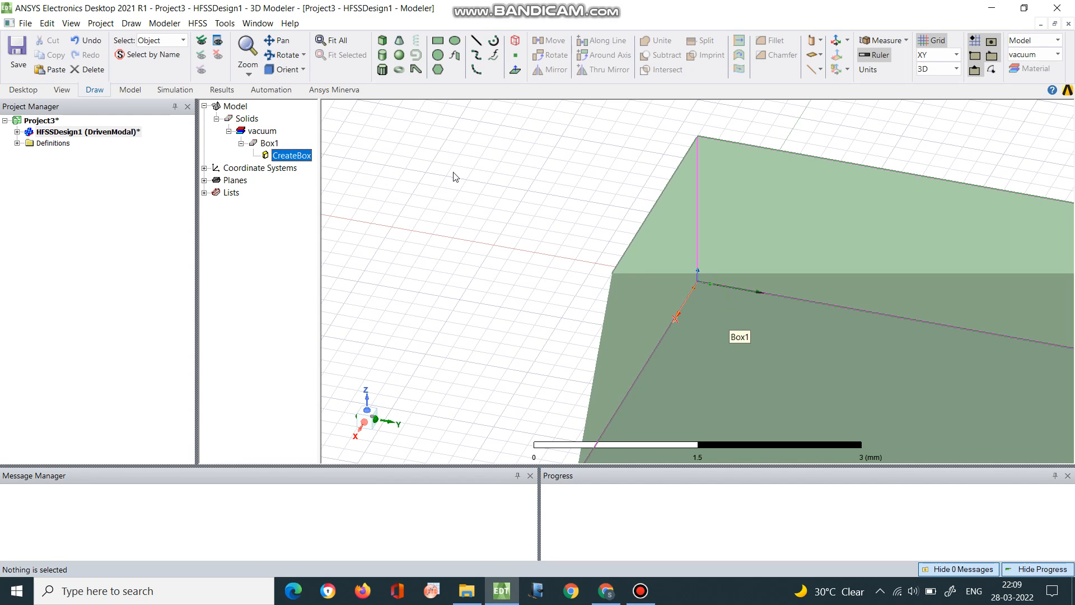
Swap the box's planar dimensions by setting XSize to 40 mm and YSize to 30 mm
{"action": "left_click", "coordinate": [338, 44]}
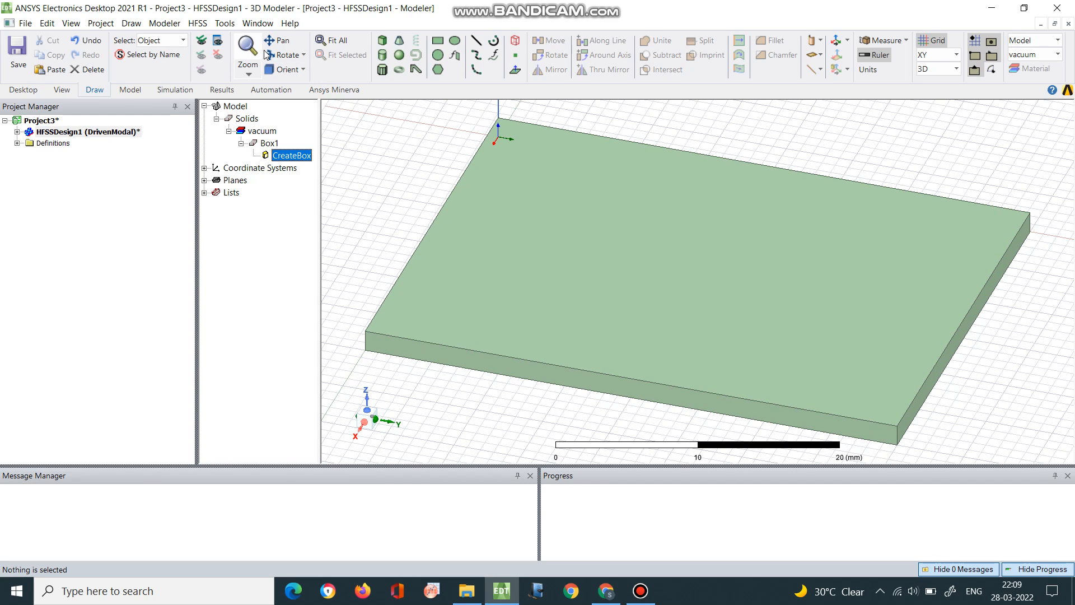
{"action": "left_click", "coordinate": [302, 70]}
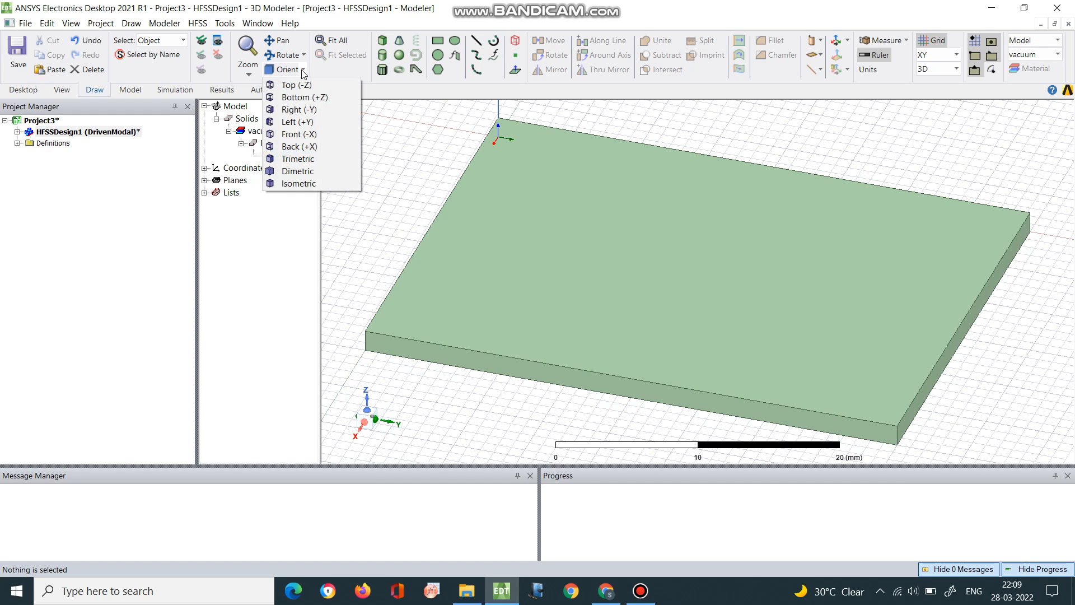
{"action": "left_click", "coordinate": [302, 85]}
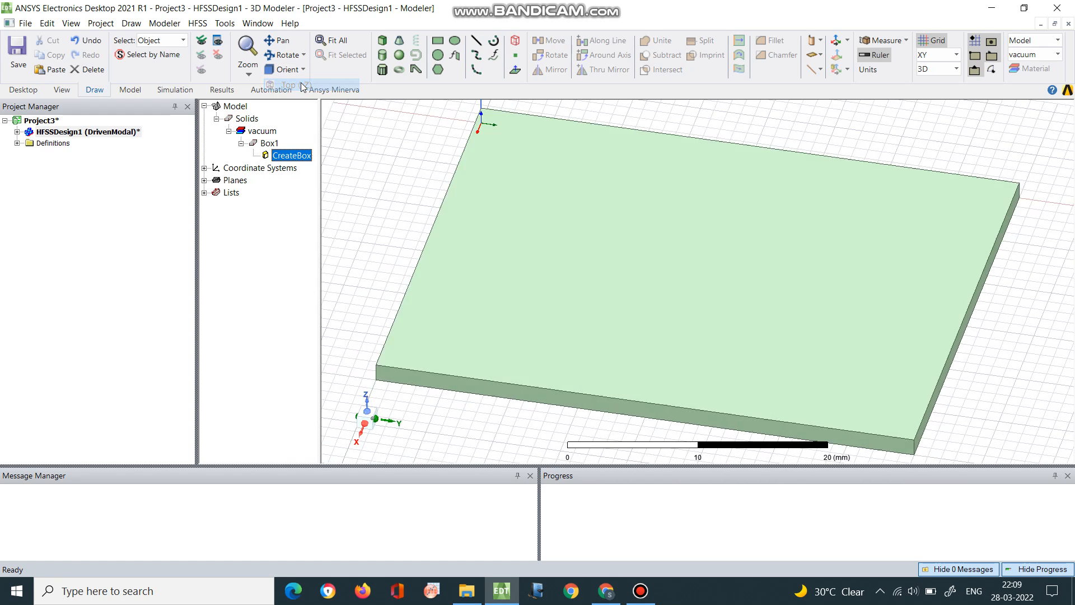
{"action": "left_click", "coordinate": [333, 41]}
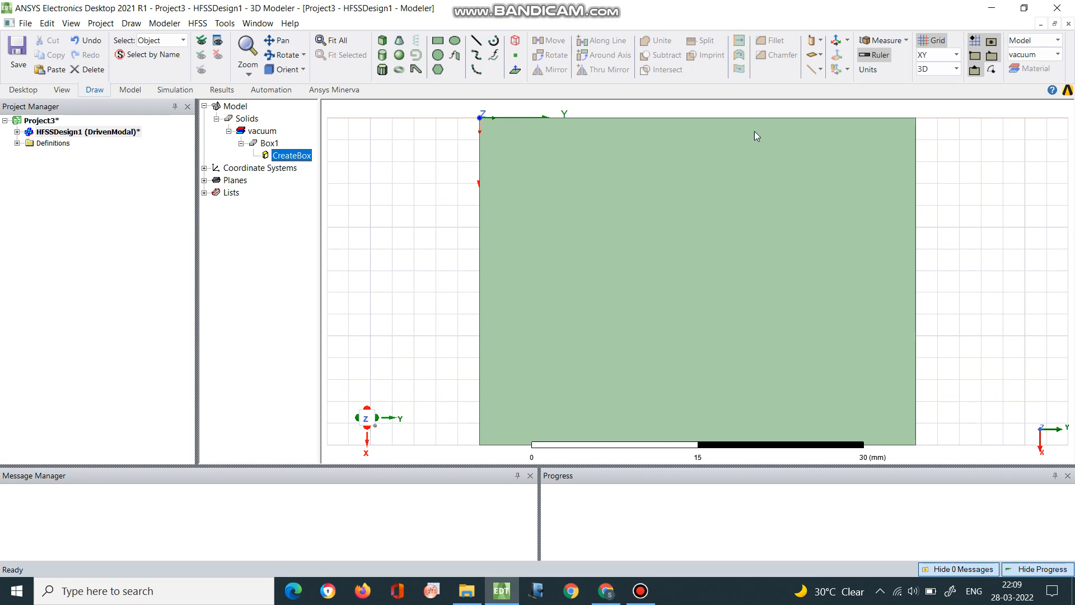
{"action": "left_click", "coordinate": [304, 70]}
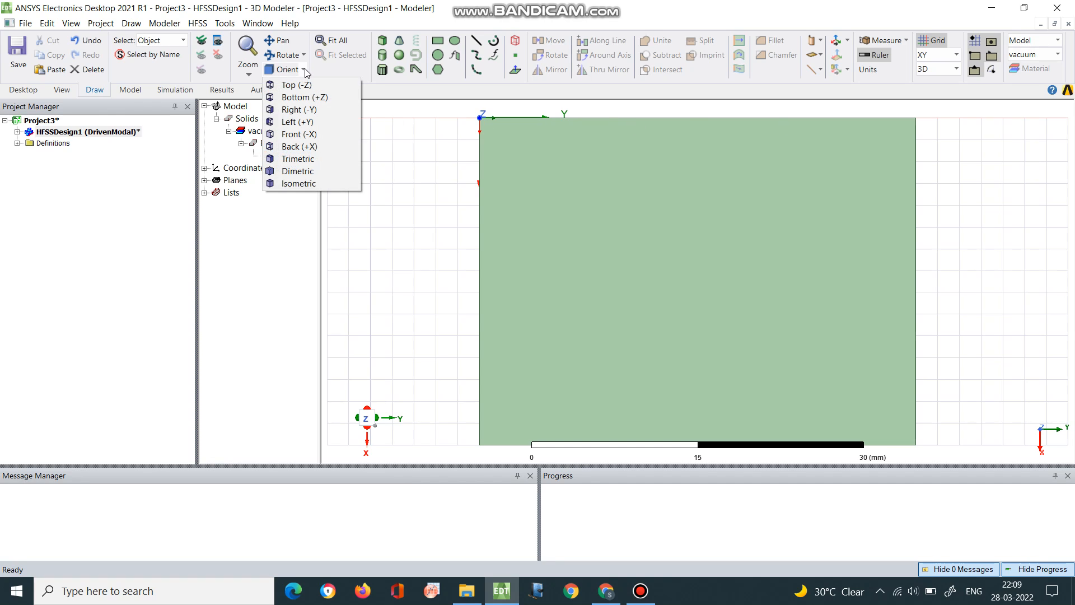
{"action": "left_click", "coordinate": [408, 137]}
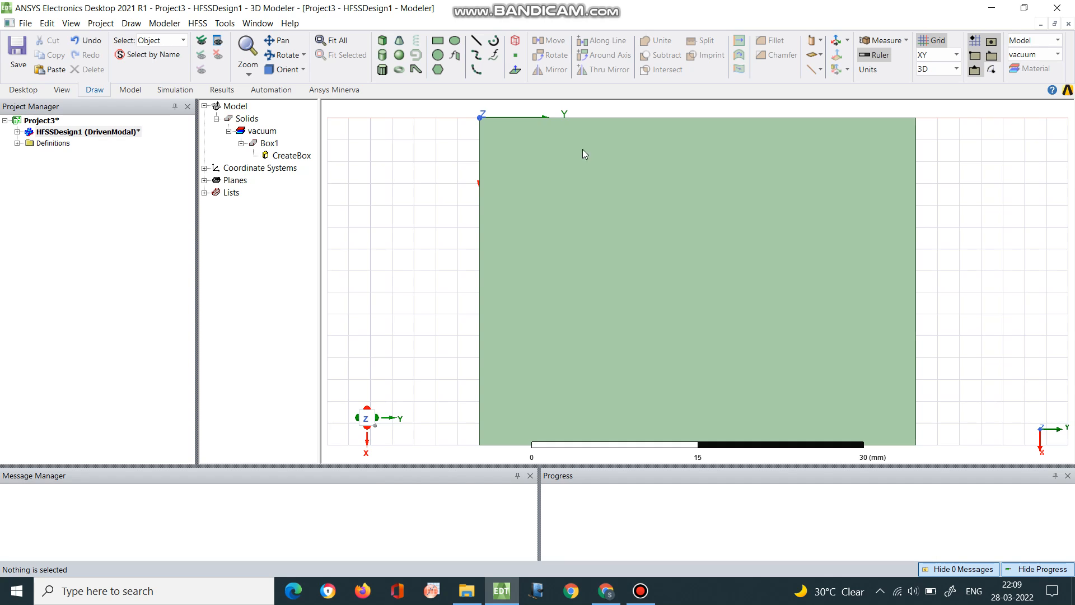
{"action": "double_click", "coordinate": [290, 155]}
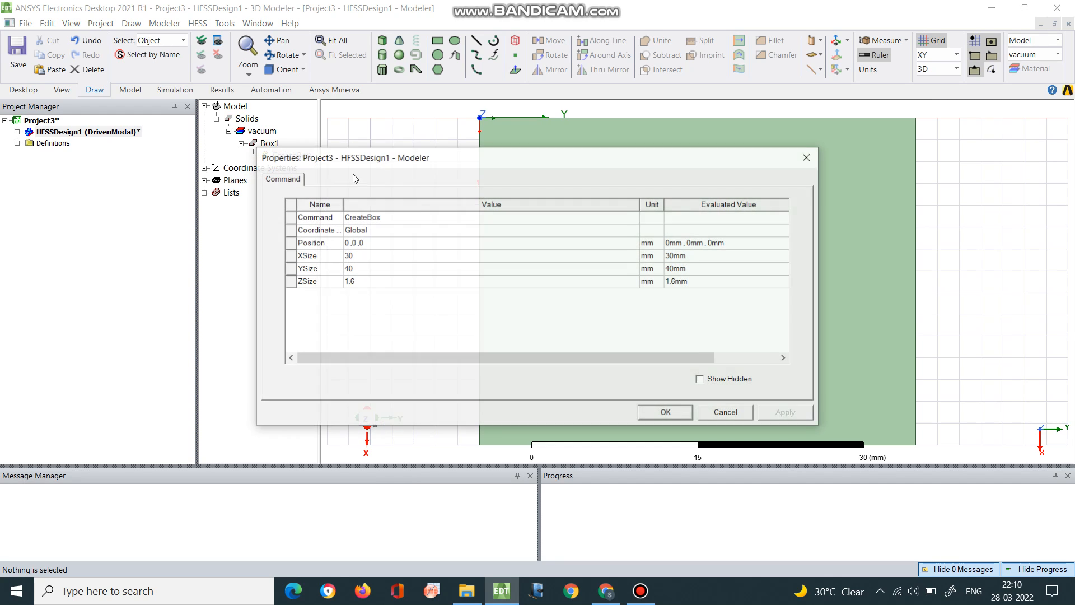
{"action": "left_click", "coordinate": [376, 257]}
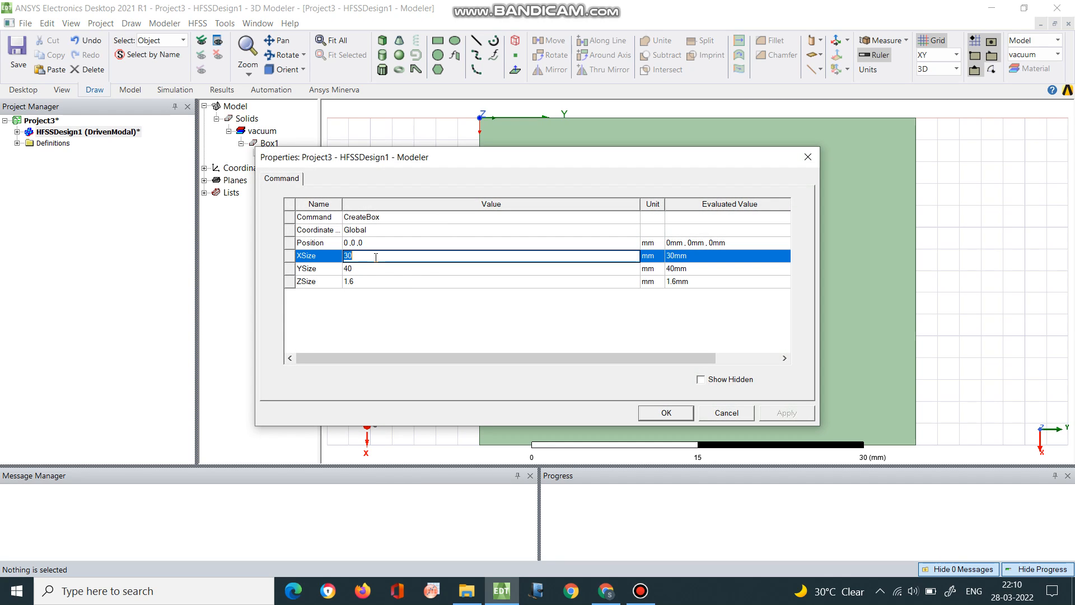
{"action": "type", "text": "40"}
{"action": "left_click", "coordinate": [374, 269]}
{"action": "type", "text": "3"}
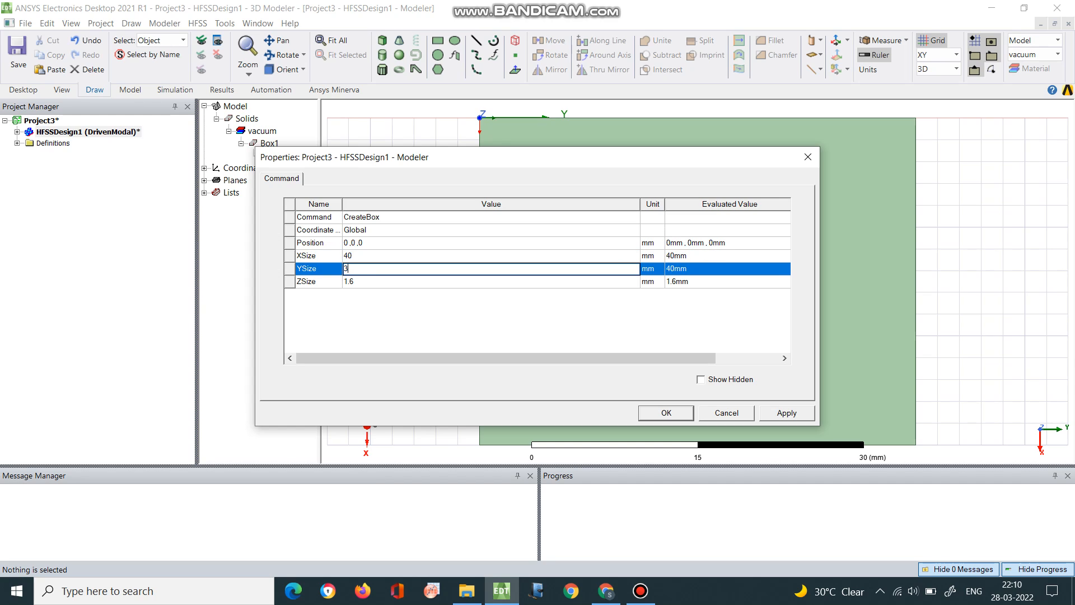
{"action": "type", "text": "0"}
{"action": "left_click", "coordinate": [666, 413]}
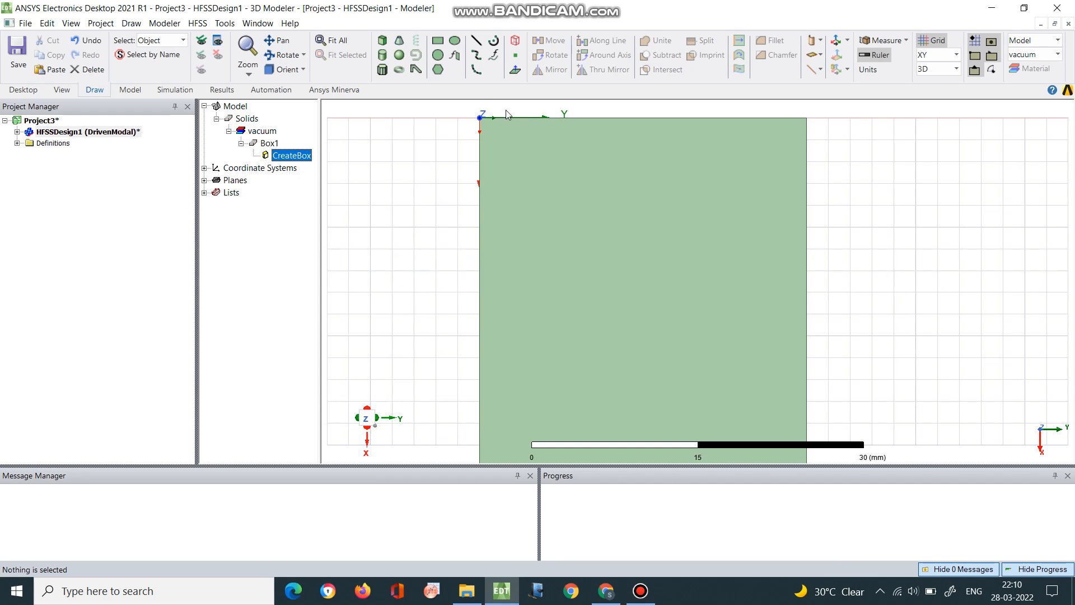
Draw a rectangle covering the box's base from the origin to the opposite corner at X 40, Y 30 mm, and check its dimensions
{"action": "left_click", "coordinate": [343, 41]}
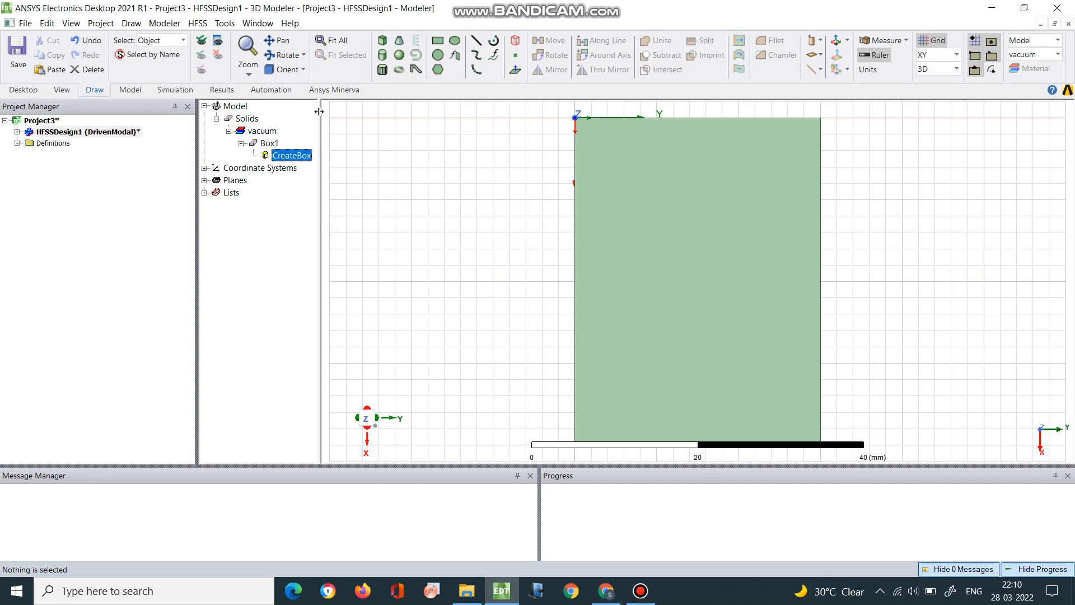
{"action": "left_click", "coordinate": [438, 43]}
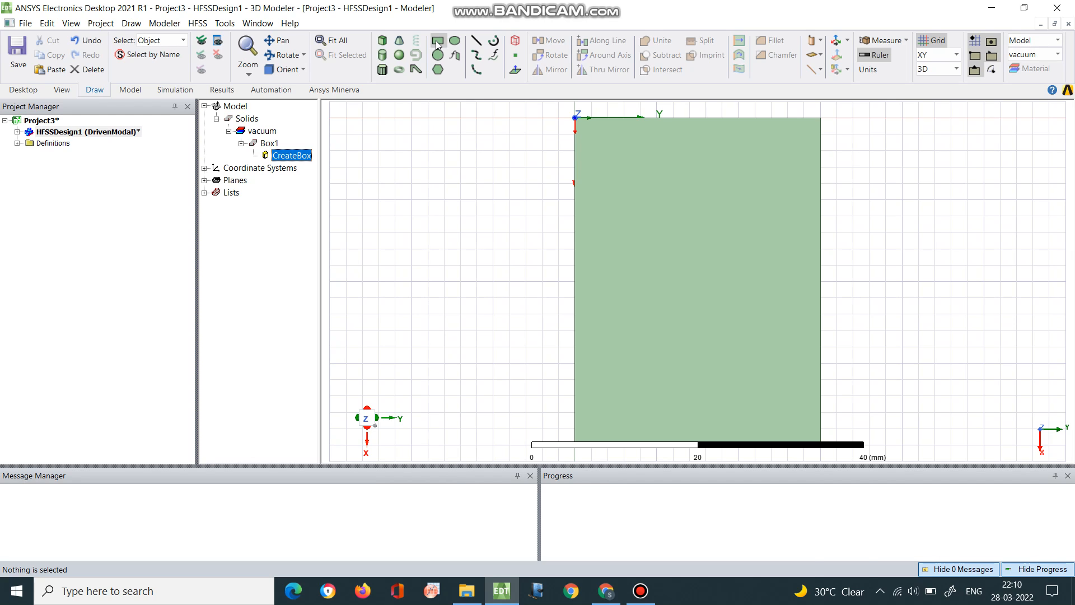
{"action": "left_click", "coordinate": [576, 123]}
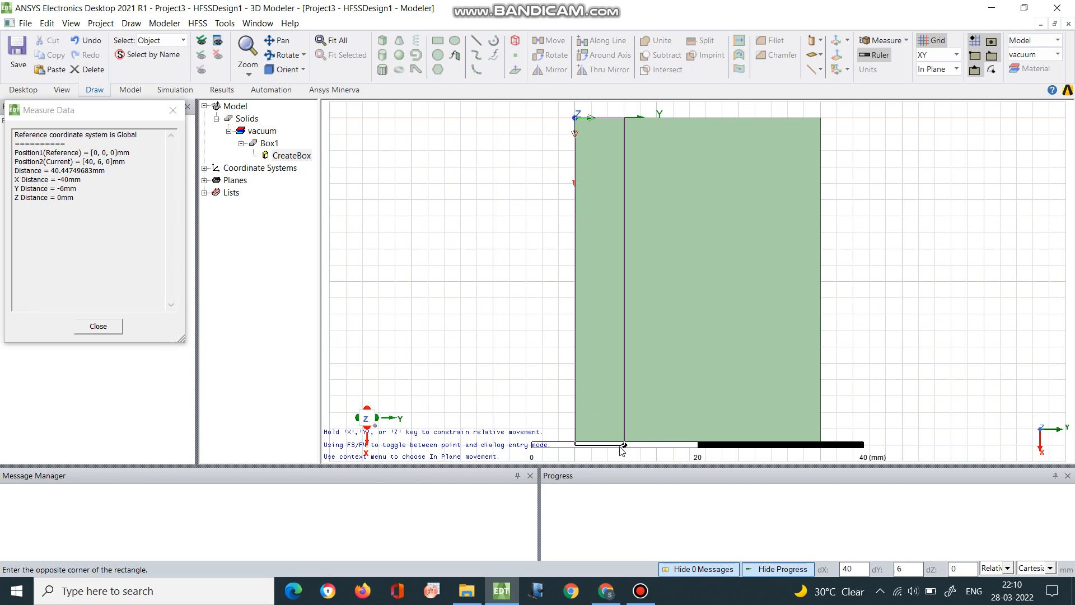
{"action": "left_click", "coordinate": [821, 443]}
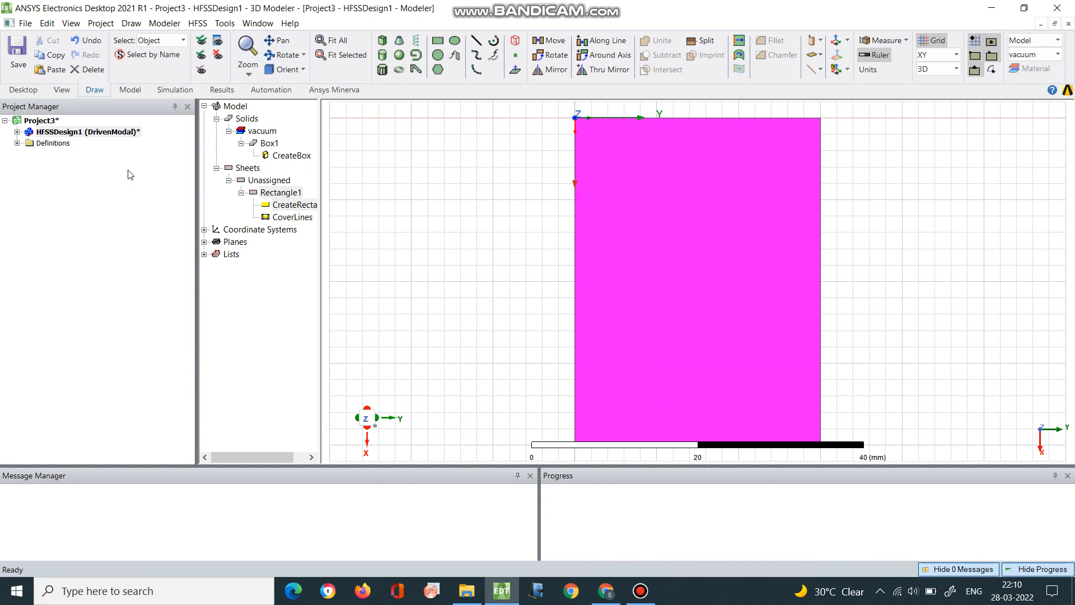
{"action": "double_click", "coordinate": [283, 206]}
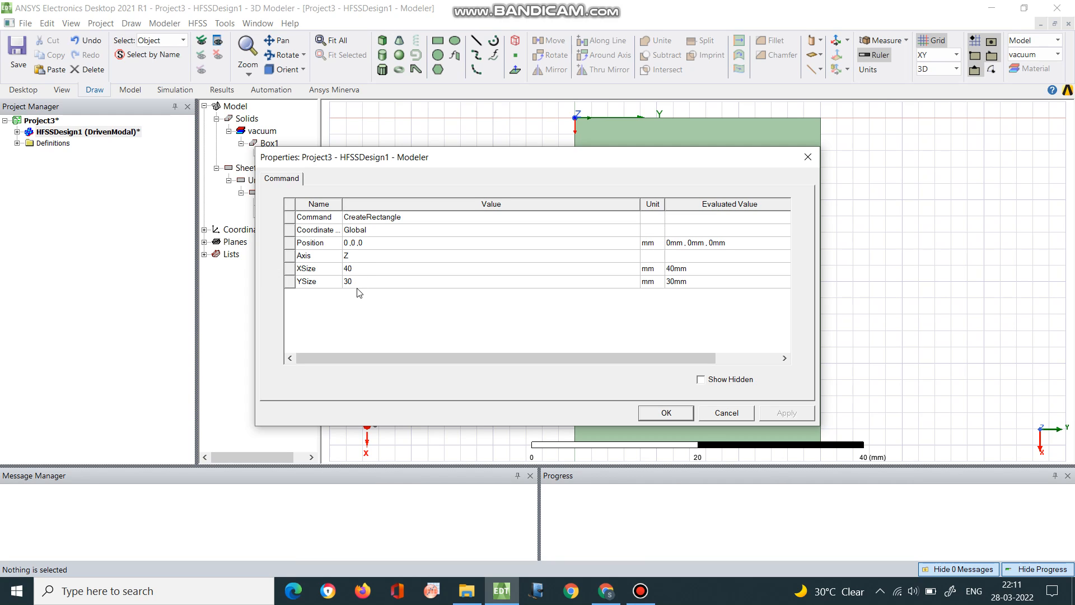
{"action": "left_click", "coordinate": [673, 412]}
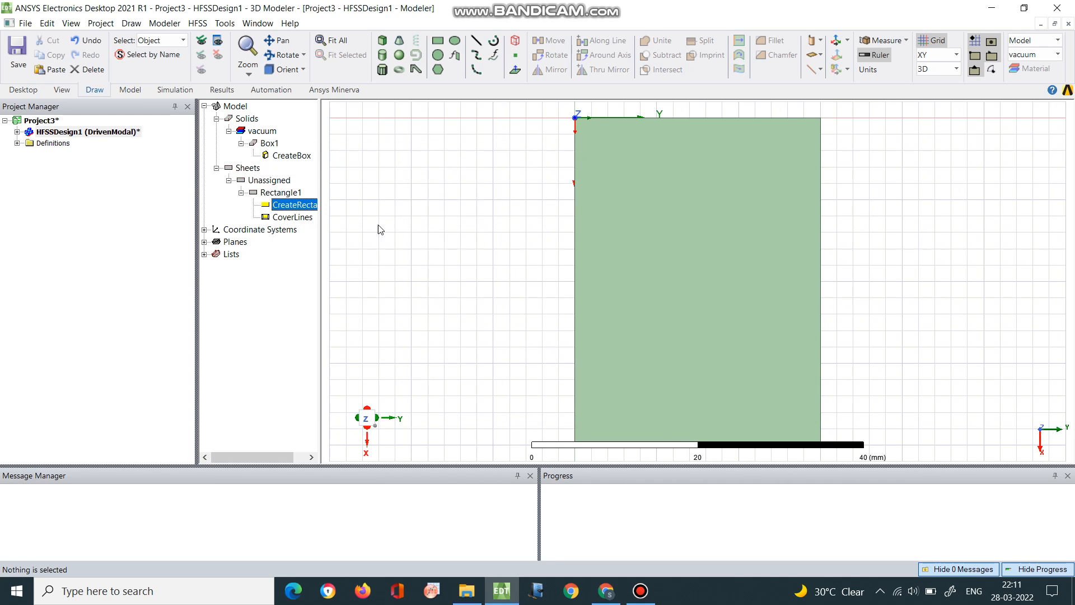
Rename the rectangle sheet as gnd
{"action": "left_click", "coordinate": [278, 193]}
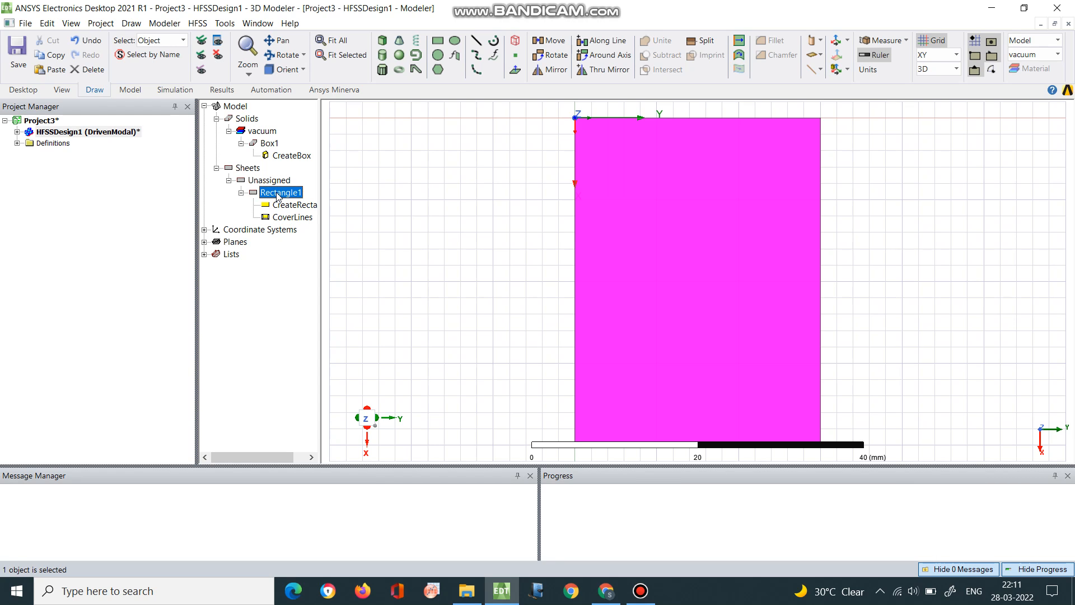
{"action": "double_click", "coordinate": [278, 193]}
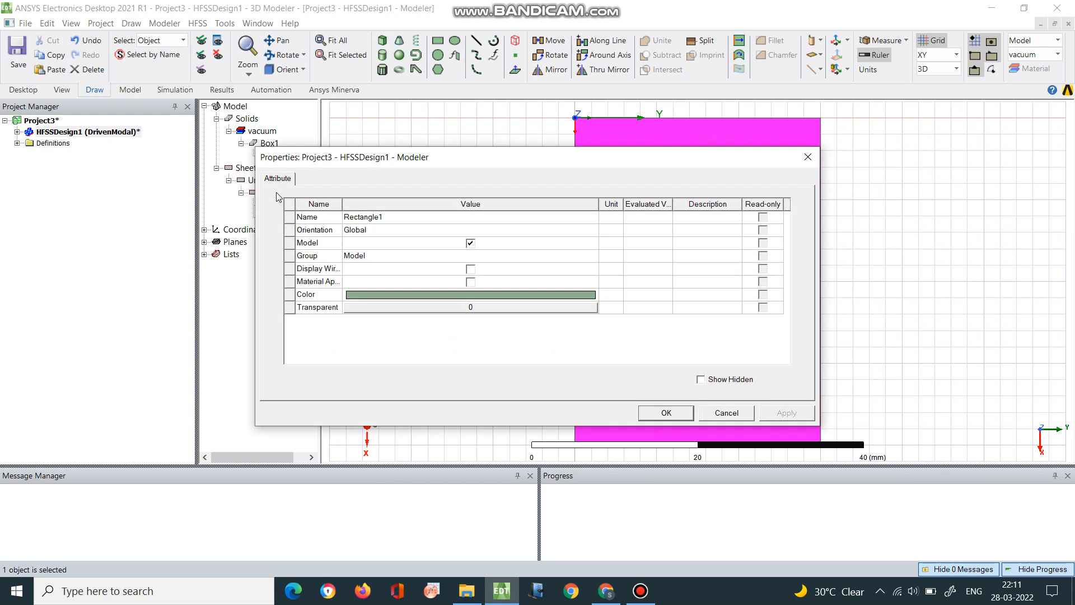
{"action": "left_click", "coordinate": [379, 219]}
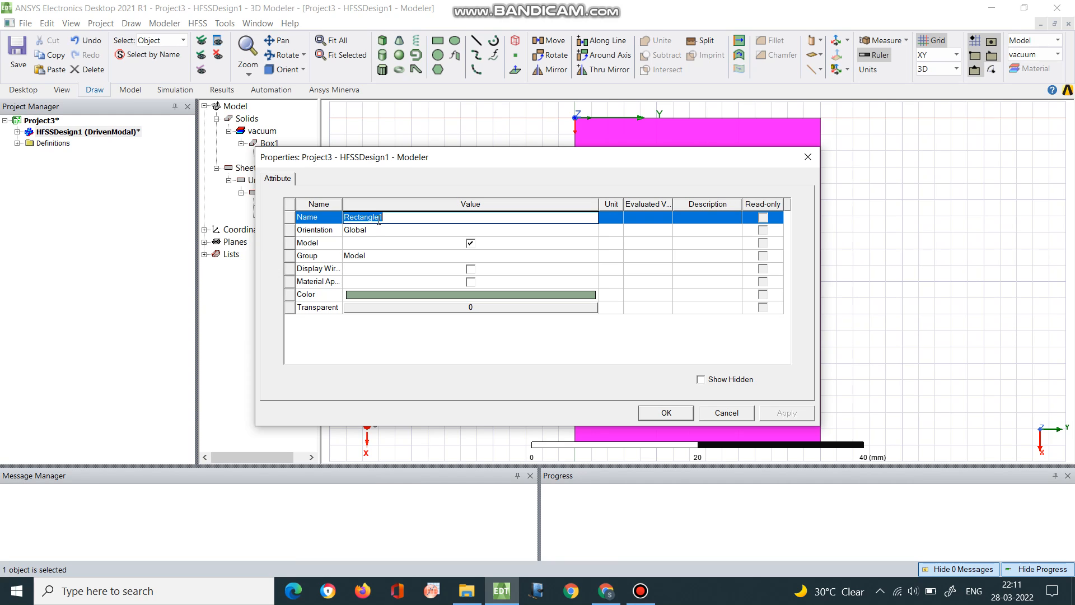
{"action": "type", "text": "gnd"}
{"action": "left_click", "coordinate": [649, 412]}
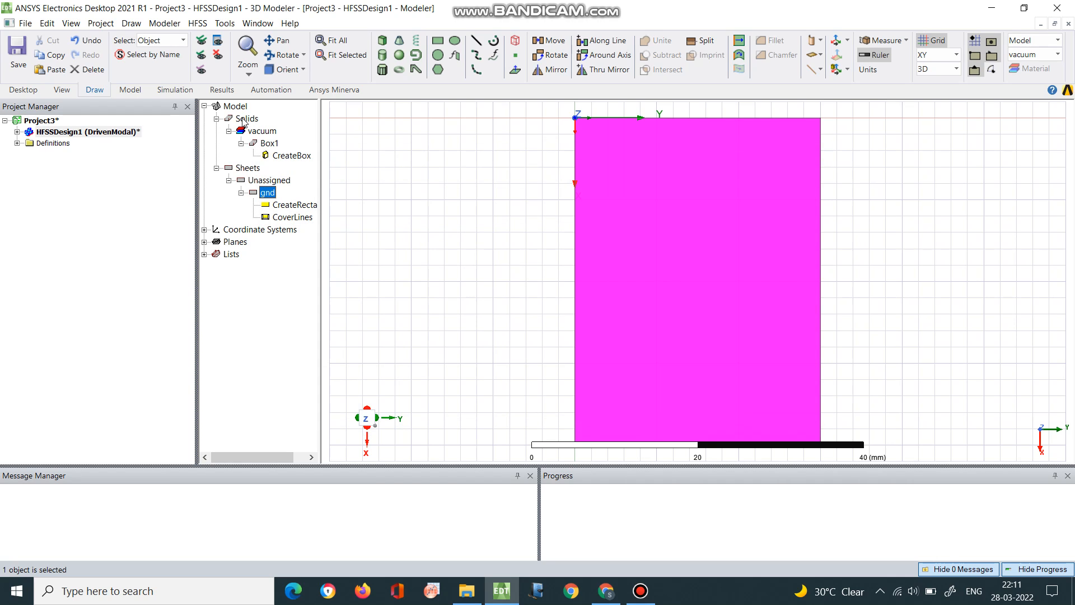
Rename the box solid as substrate and clear the selection
{"action": "left_click", "coordinate": [271, 144]}
{"action": "double_click", "coordinate": [271, 144]}
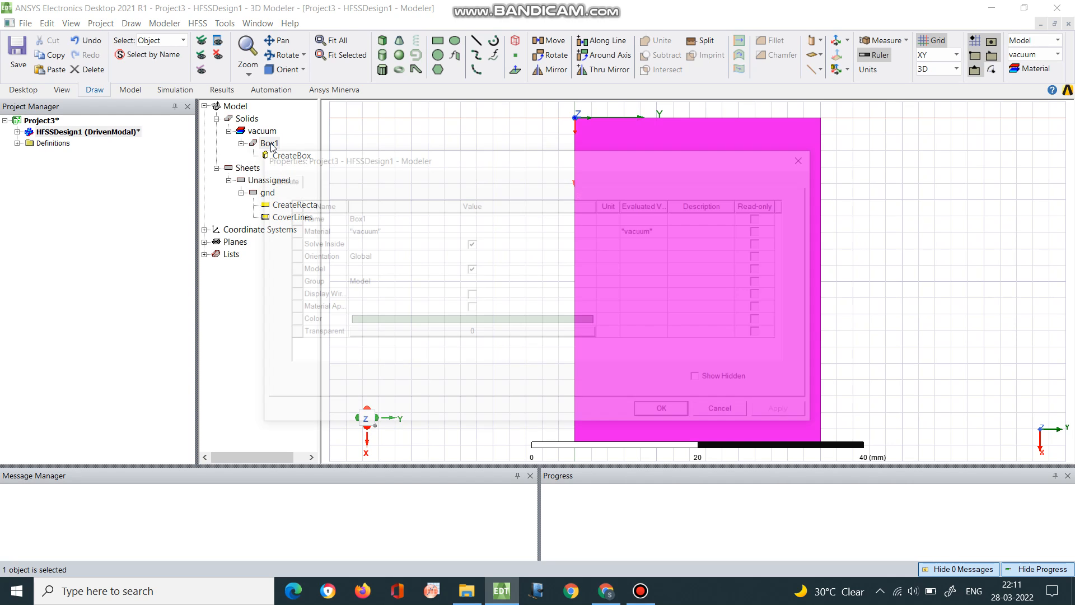
{"action": "left_click", "coordinate": [358, 217]}
{"action": "type", "text": "subs"}
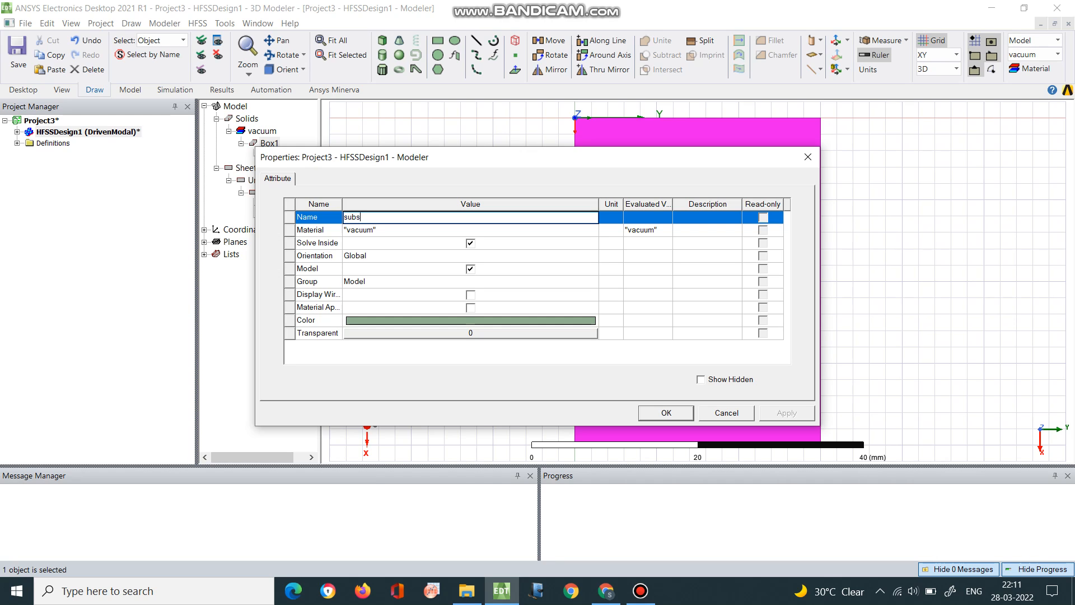
{"action": "type", "text": "trate"}
{"action": "left_click", "coordinate": [678, 413]}
{"action": "left_click", "coordinate": [443, 335]}
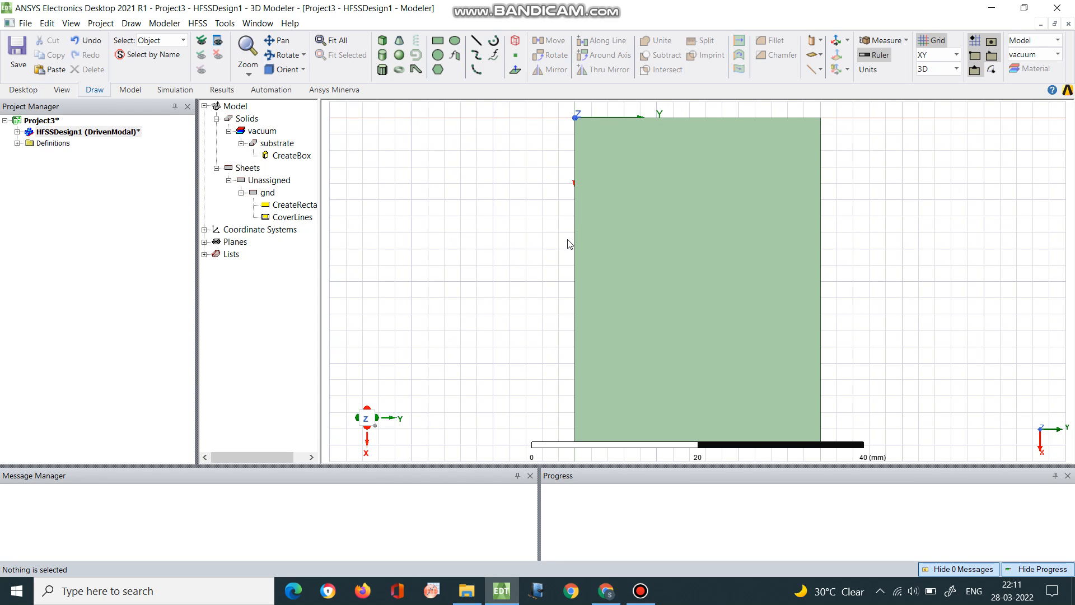
Draw a rectangle about 18 × 18 mm on the substrate with its first corner at X 6, Y 6 mm
{"action": "left_click", "coordinate": [437, 41]}
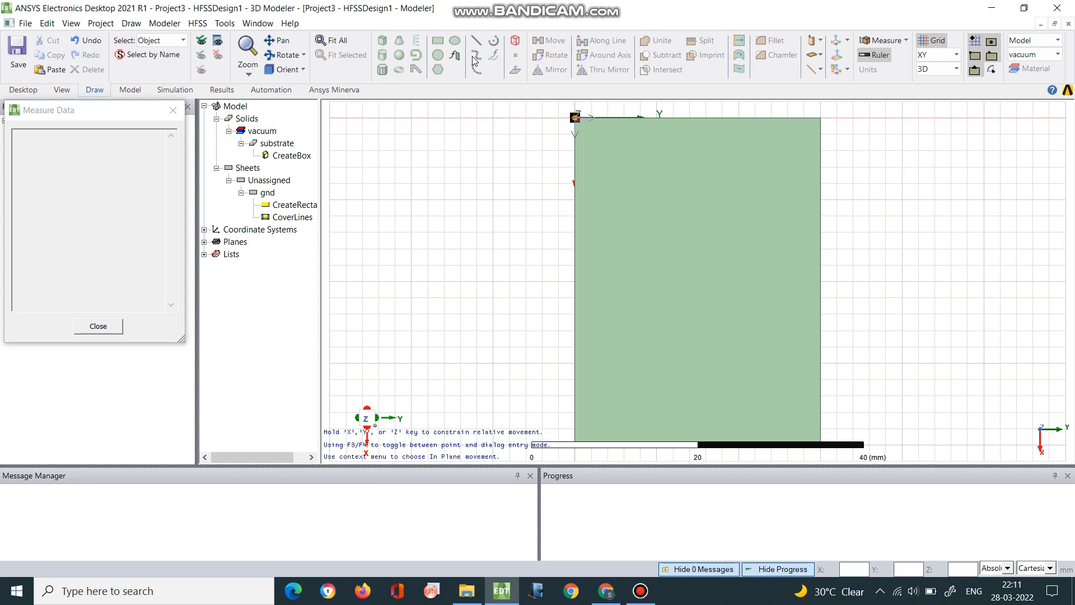
{"action": "left_click", "coordinate": [619, 174]}
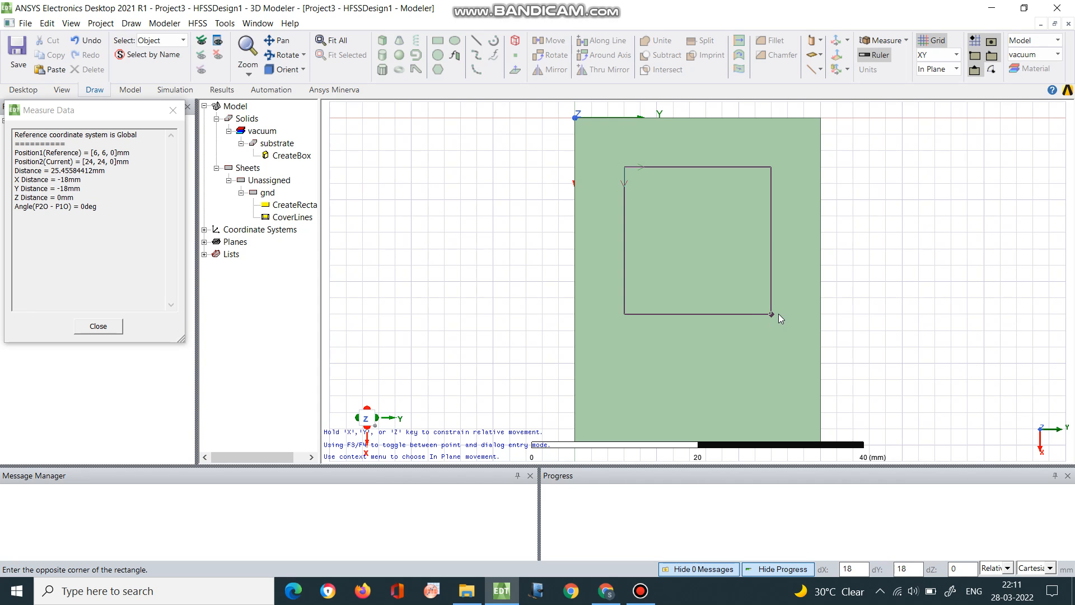
{"action": "left_click", "coordinate": [778, 314]}
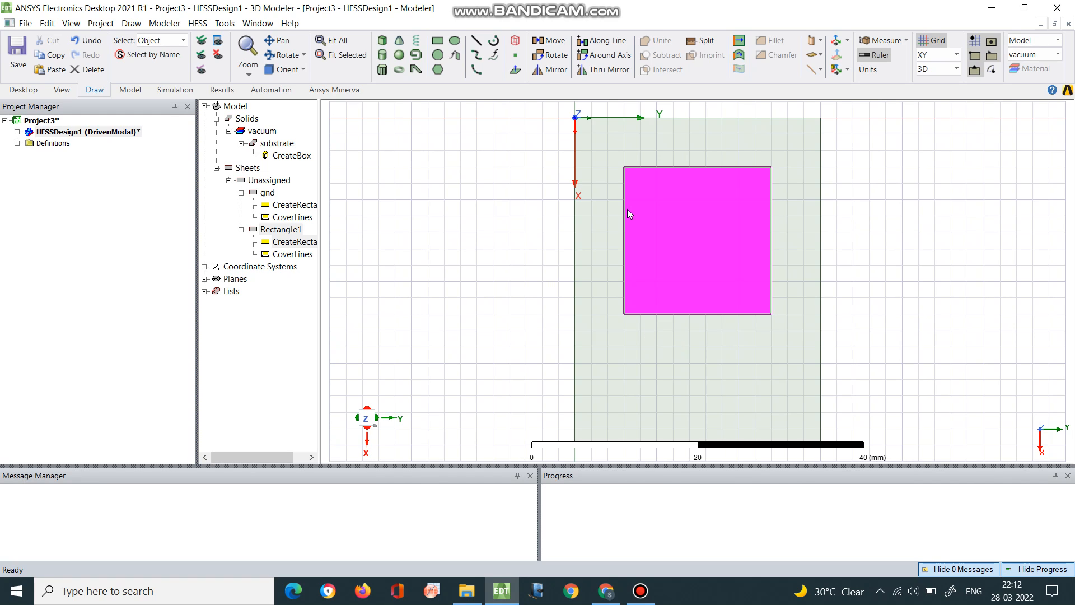
Raise the new rectangle to the substrate's upper face by setting the Z coordinate of its position to 1.6 mm
{"action": "double_click", "coordinate": [291, 242]}
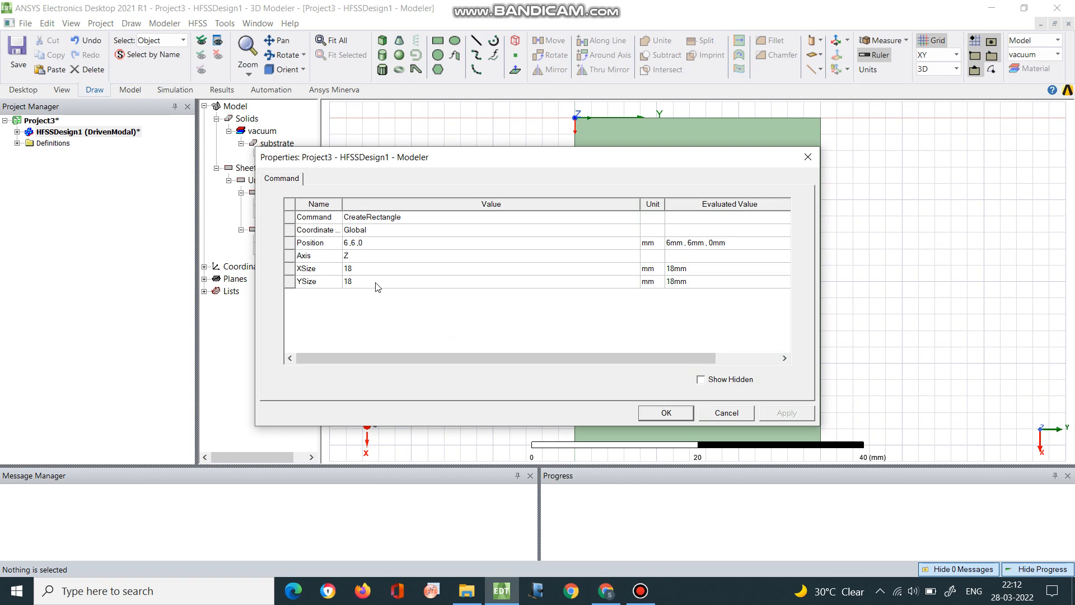
{"action": "left_click", "coordinate": [363, 243]}
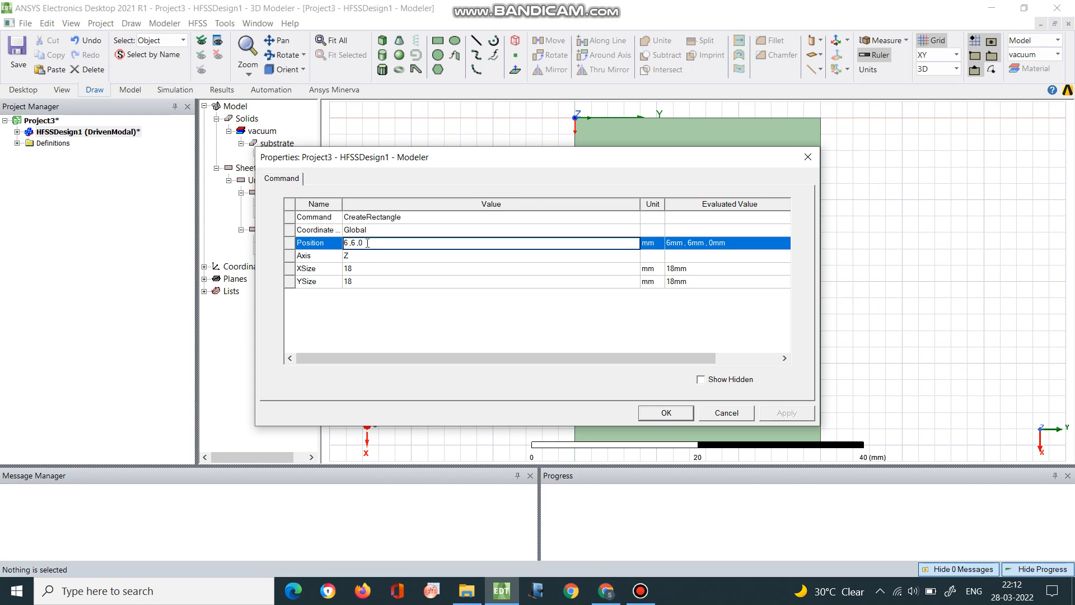
{"action": "type", "text": "1.6"}
Set the upper rectangle's XSize to 19 mm and YSize to 24 mm, and apply the changes
{"action": "left_click", "coordinate": [374, 270]}
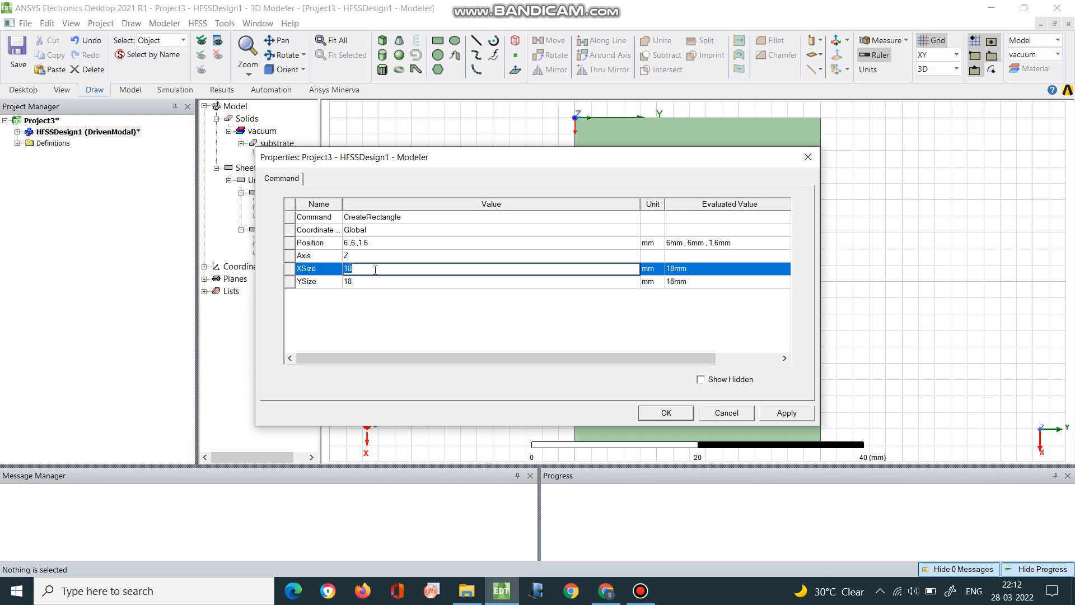
{"action": "type", "text": "23"}
{"action": "key", "text": "BackSpace"}
{"action": "type", "text": "18"}
{"action": "key", "text": "BackSpace"}
{"action": "type", "text": "9"}
{"action": "left_click", "coordinate": [381, 281]}
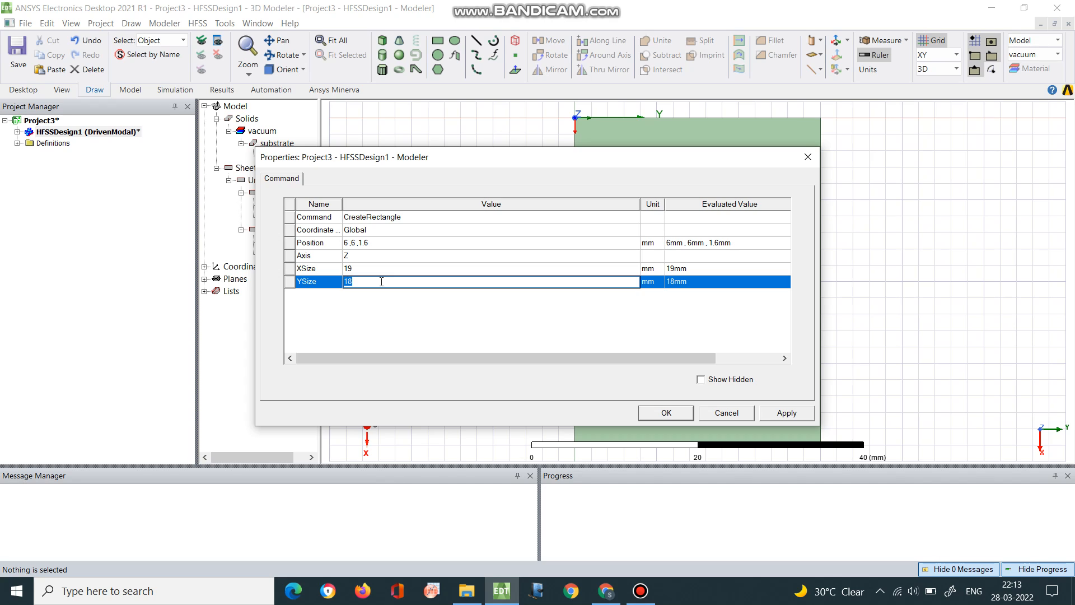
{"action": "type", "text": "24"}
{"action": "left_click", "coordinate": [688, 413]}
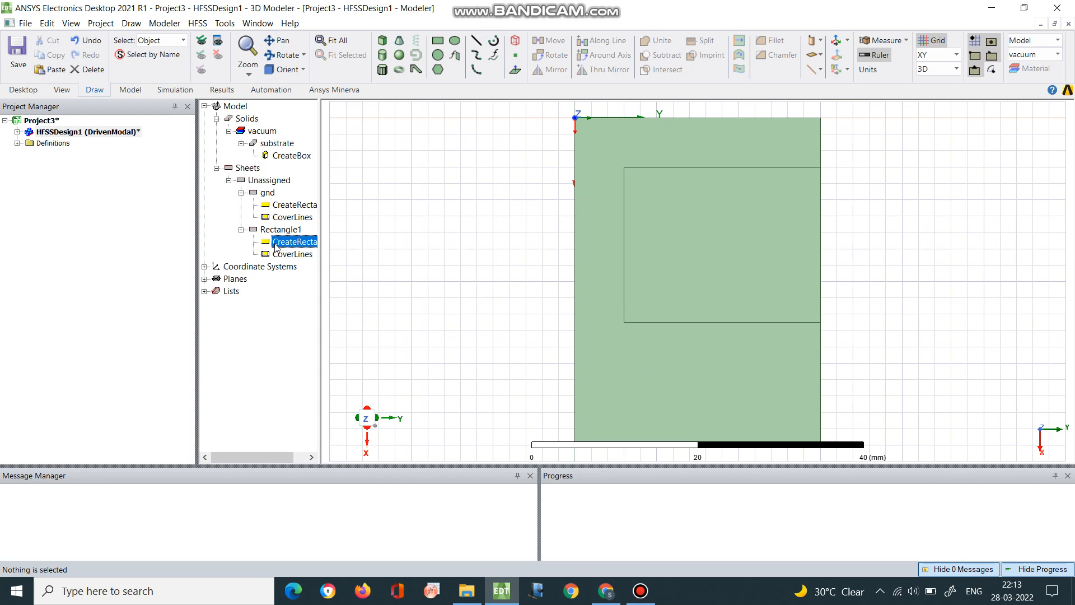
Move the 19 × 24 mm rectangle to position 4.8, 4.8, 1.6 mm
{"action": "double_click", "coordinate": [294, 242]}
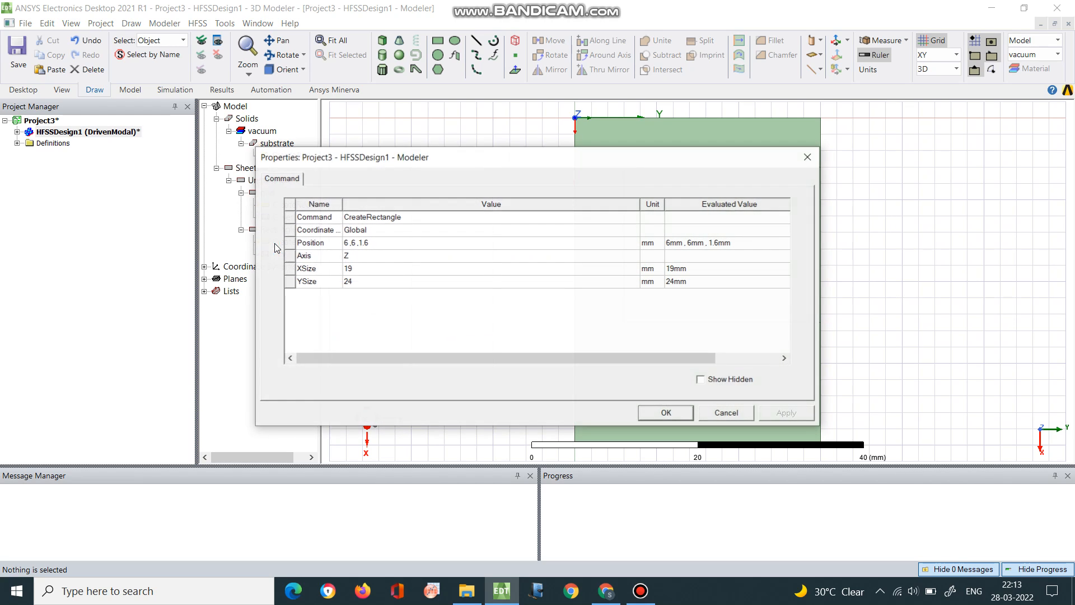
{"action": "left_click", "coordinate": [349, 244]}
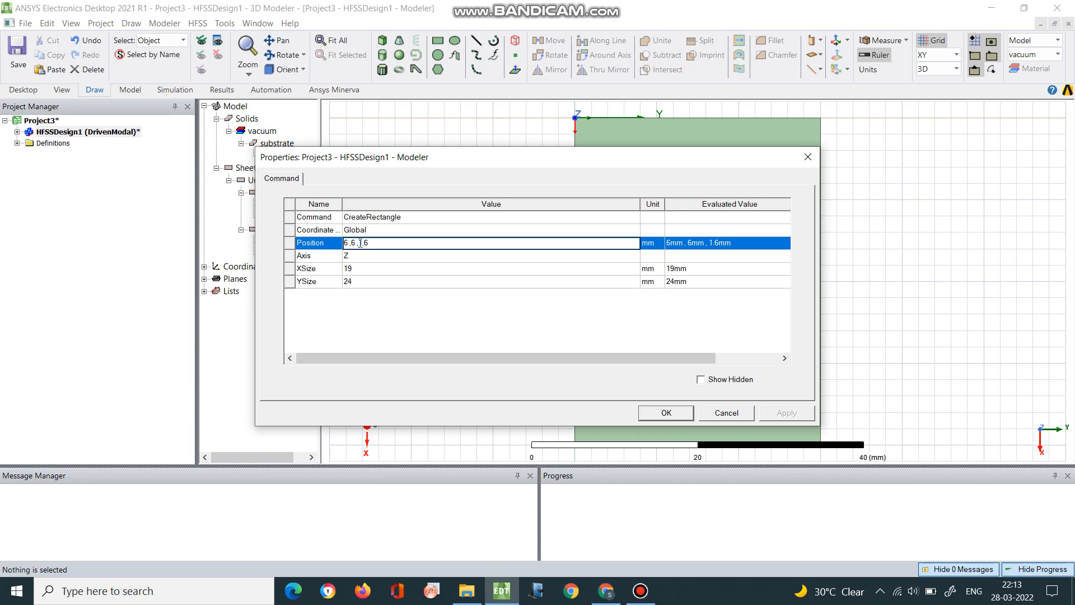
{"action": "key", "text": "BackSpace"}
{"action": "type", "text": "4.8"}
{"action": "left_click", "coordinate": [358, 243]}
{"action": "key", "text": "Delete"}
{"action": "type", "text": "4.8"}
{"action": "left_click", "coordinate": [682, 417]}
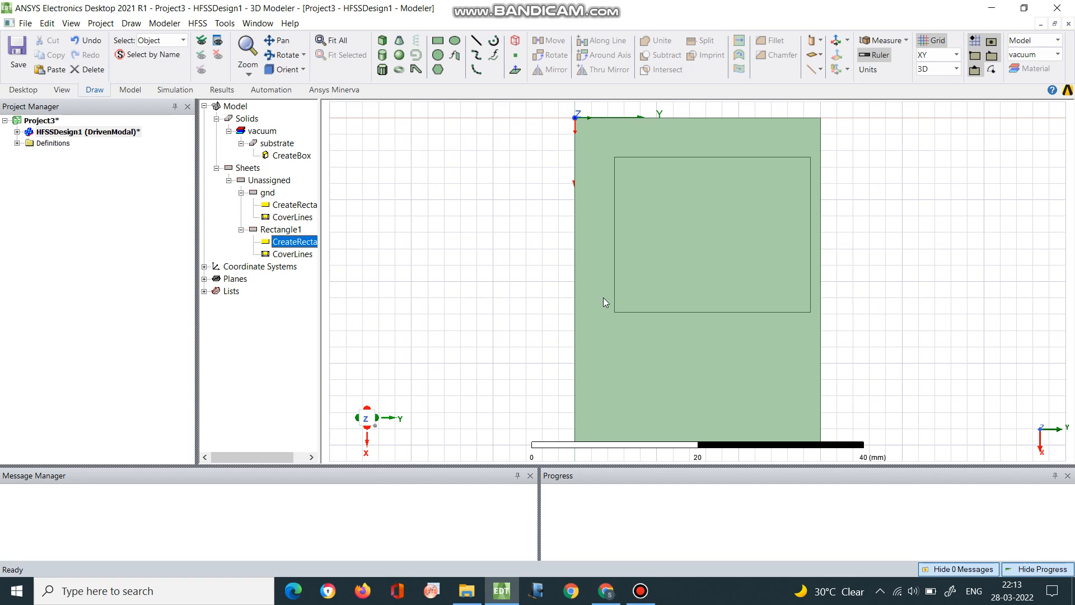
Set the upper rectangle's YSize to 22 mm
{"action": "double_click", "coordinate": [288, 243]}
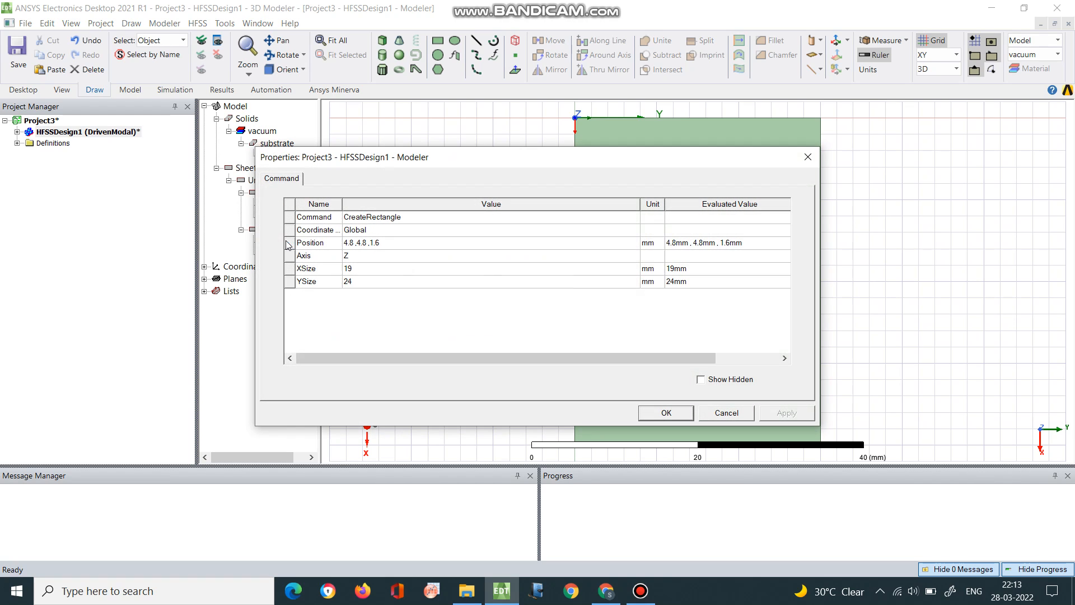
{"action": "left_click", "coordinate": [374, 281]}
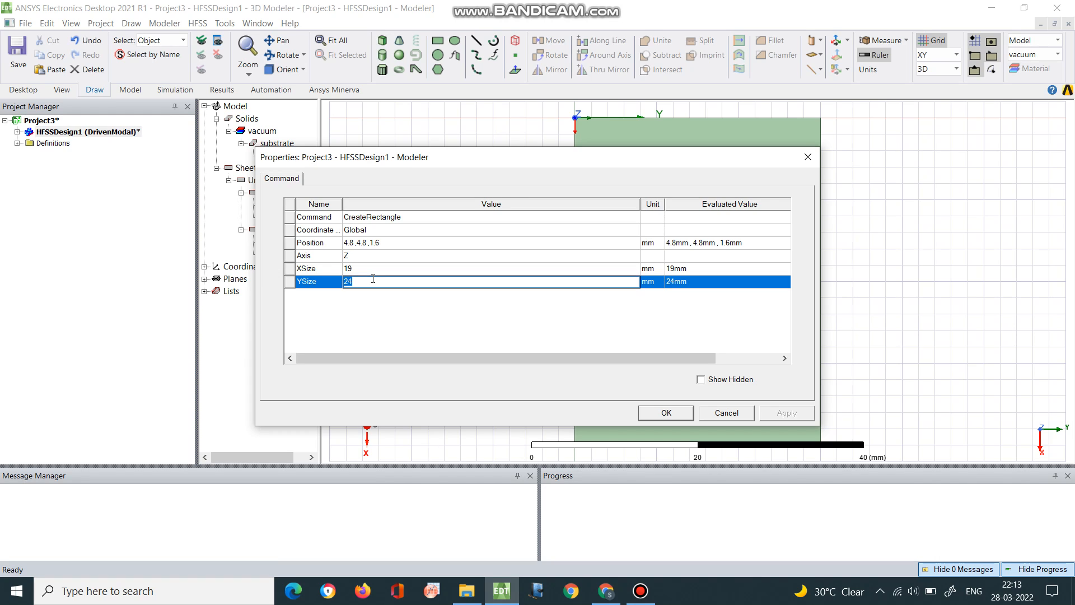
{"action": "type", "text": "22"}
{"action": "left_click", "coordinate": [676, 417]}
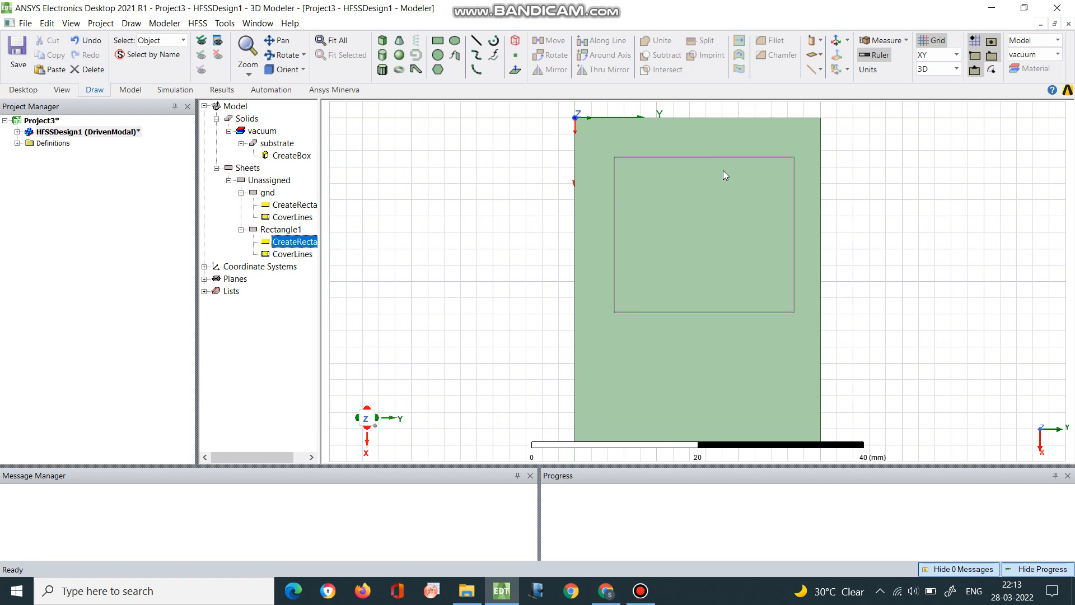
Set the upper rectangle's YSize to 21.5 mm
{"action": "double_click", "coordinate": [301, 244]}
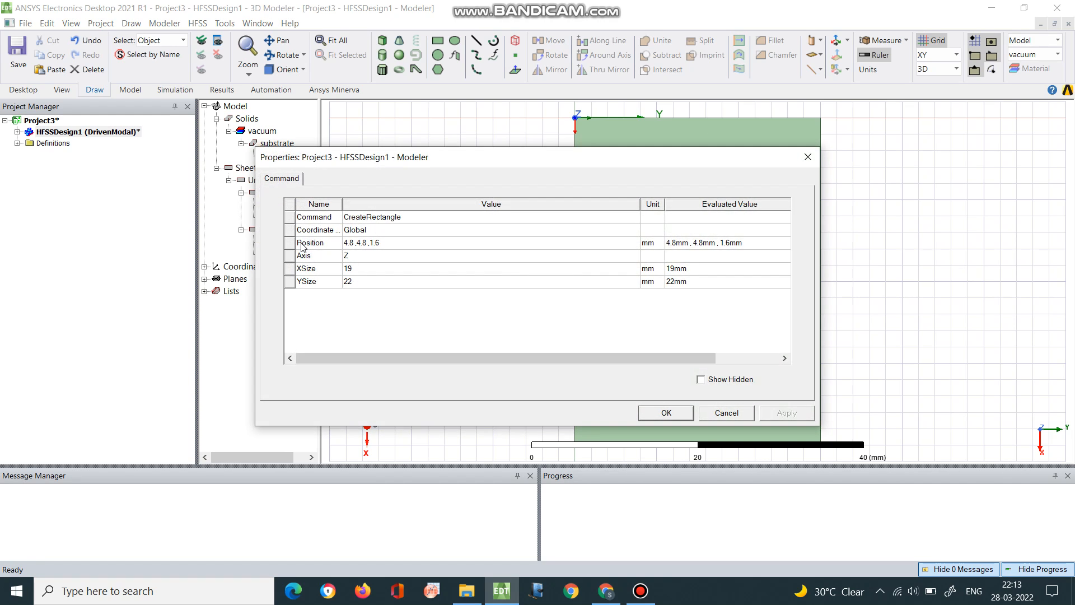
{"action": "left_click", "coordinate": [361, 280]}
{"action": "type", "text": "21"}
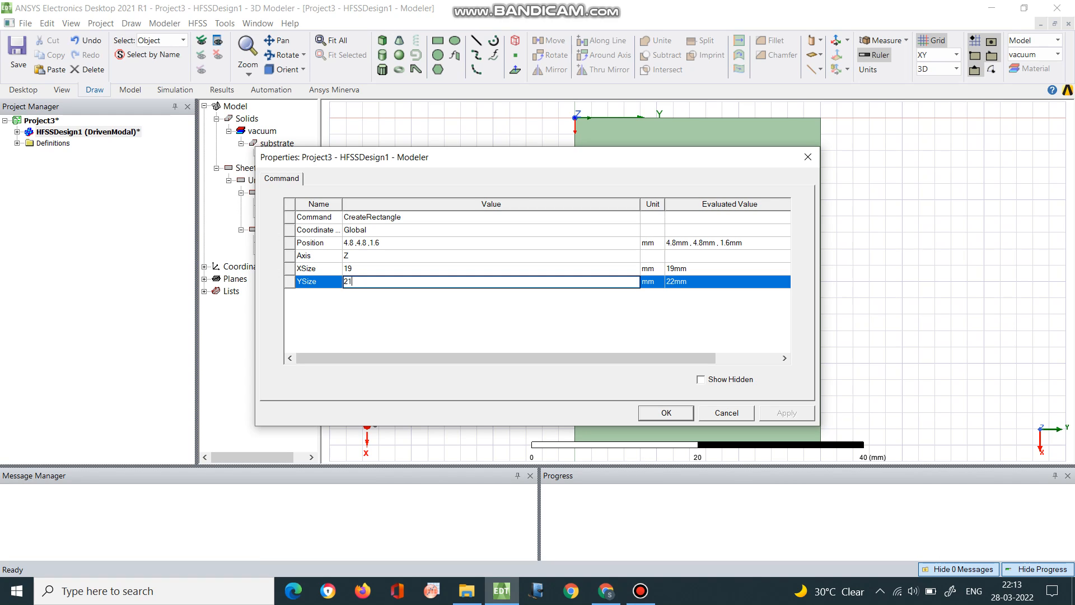
{"action": "type", "text": ".5"}
{"action": "left_click", "coordinate": [685, 418]}
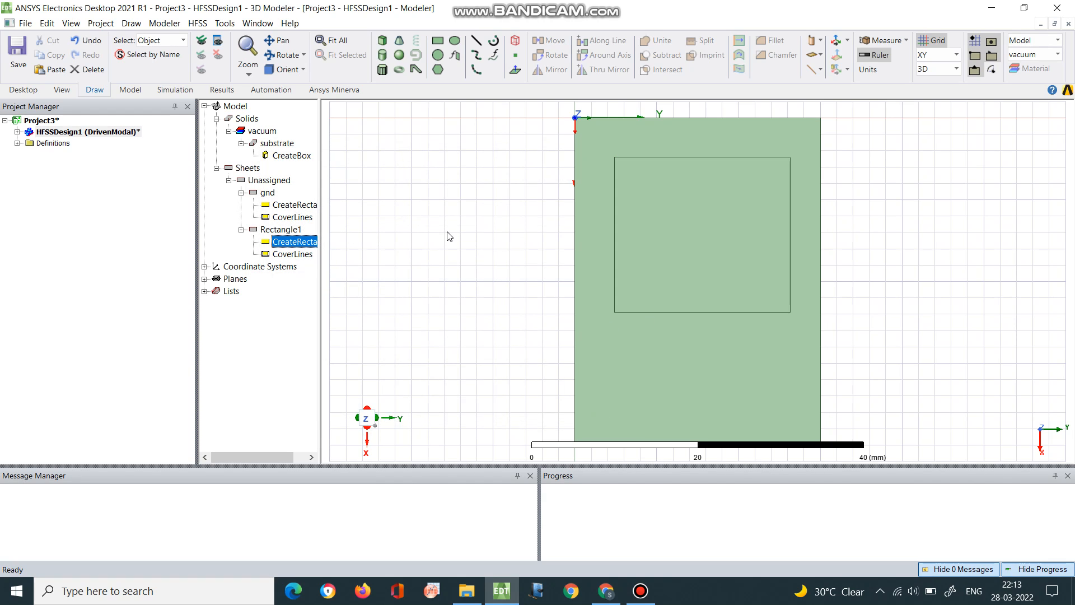
Set the upper rectangle's YSize to 20 mm
{"action": "double_click", "coordinate": [308, 242]}
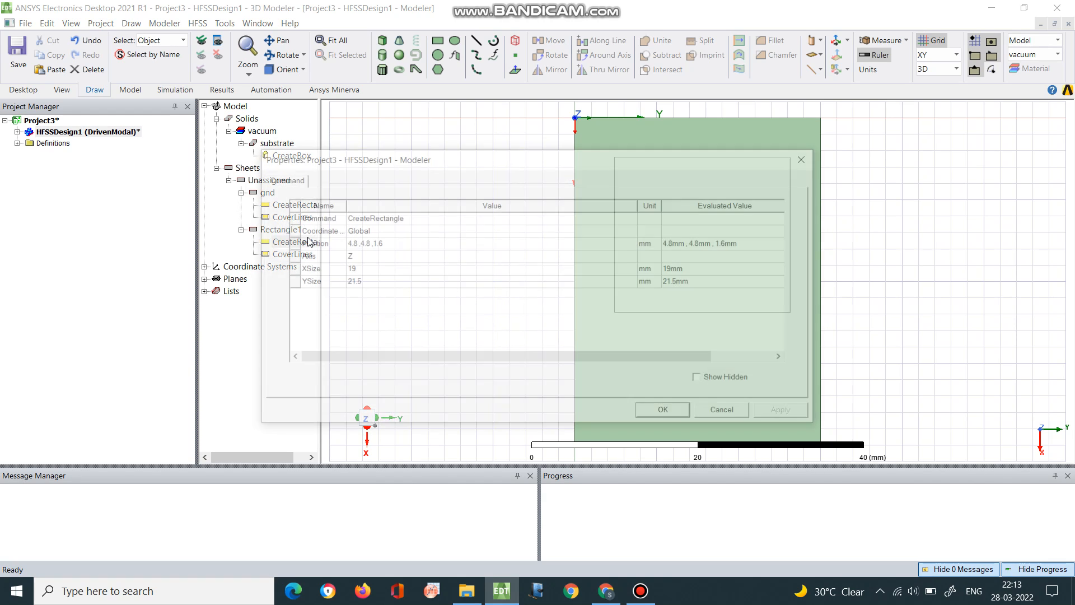
{"action": "left_click", "coordinate": [370, 282]}
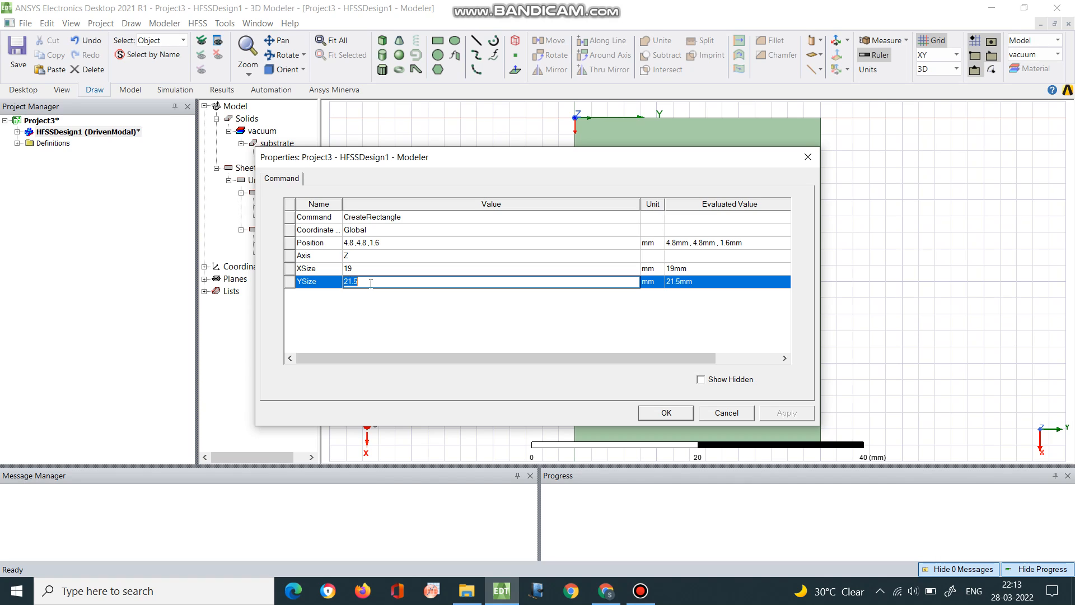
{"action": "type", "text": "21"}
{"action": "key", "text": "BackSpace"}
{"action": "type", "text": "0"}
{"action": "left_click", "coordinate": [668, 412]}
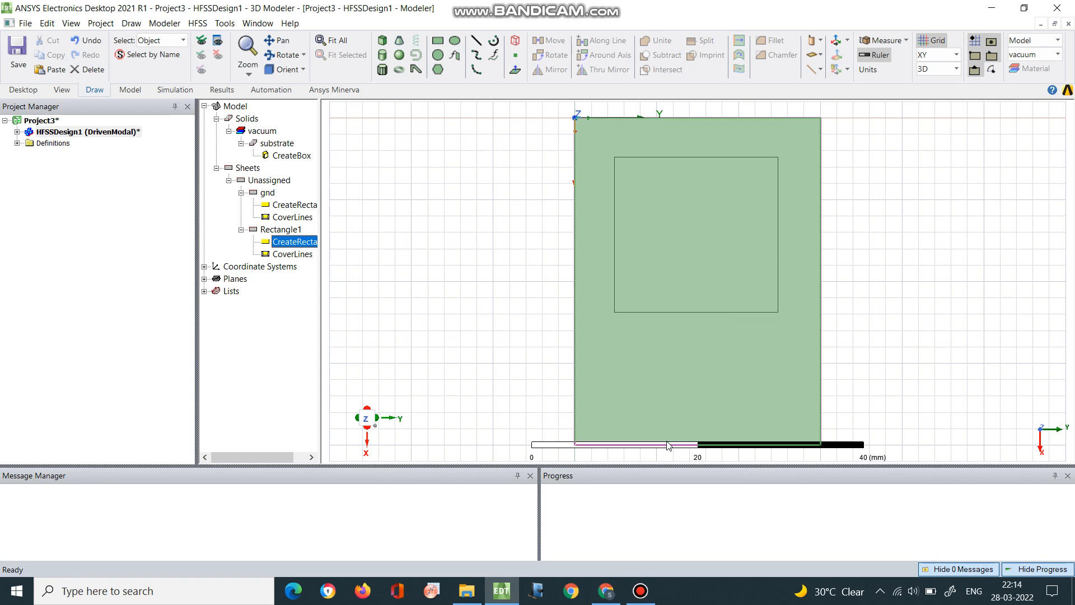
Draw a narrow rectangle about 16.2 × 1.2 mm from the midpoint of the upper rectangle's X 23.8 mm edge to the substrate's X 40 mm edge
{"action": "left_click", "coordinate": [437, 42]}
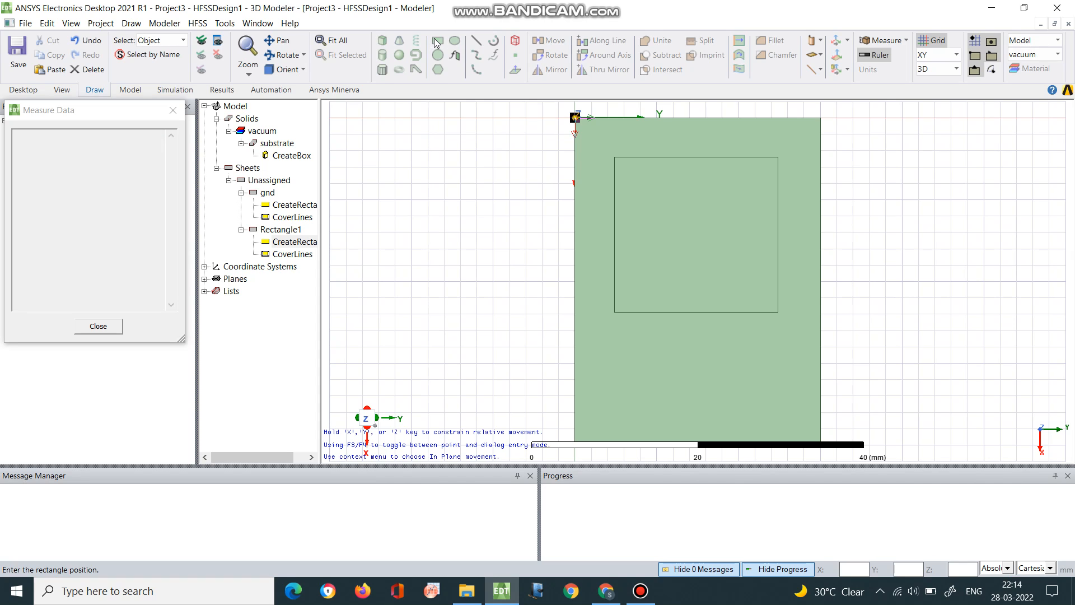
{"action": "left_click", "coordinate": [696, 315]}
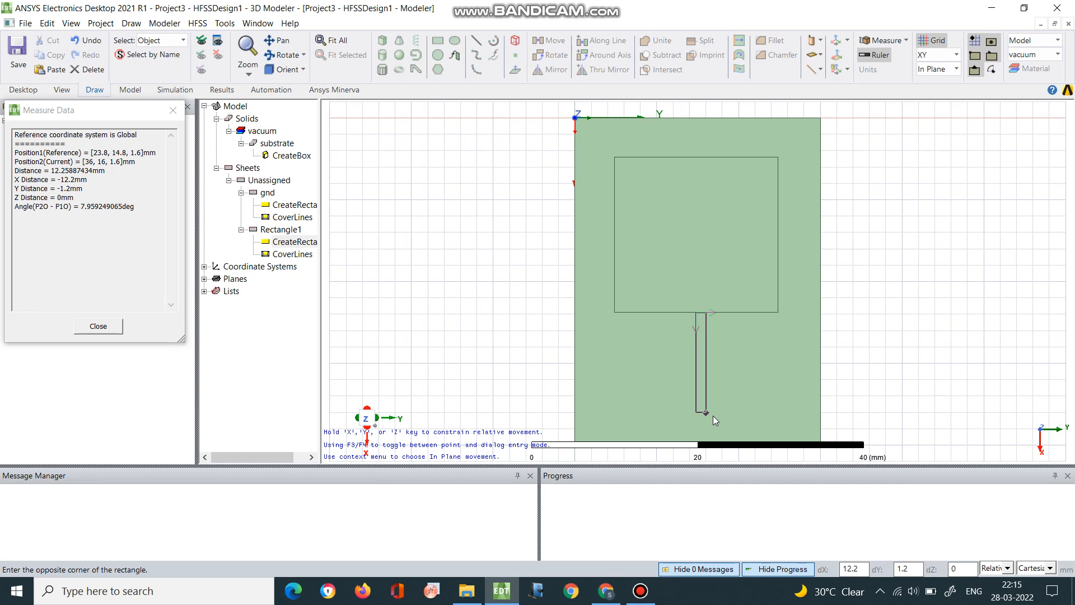
{"action": "scroll", "coordinate": [713, 415], "scroll_direction": "down", "scroll_amount": 2}
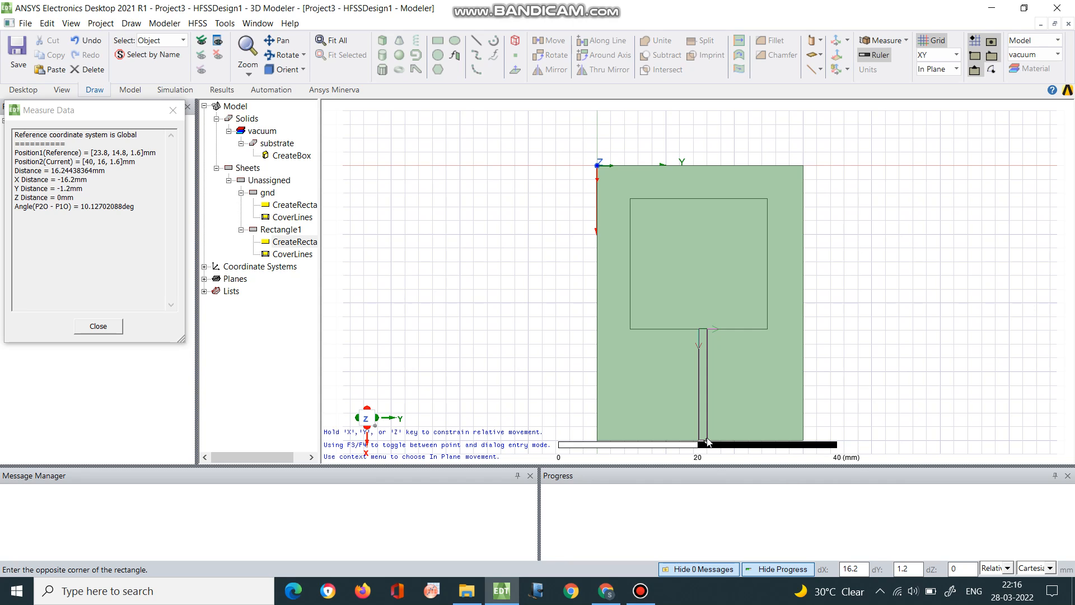
{"action": "left_click", "coordinate": [709, 442]}
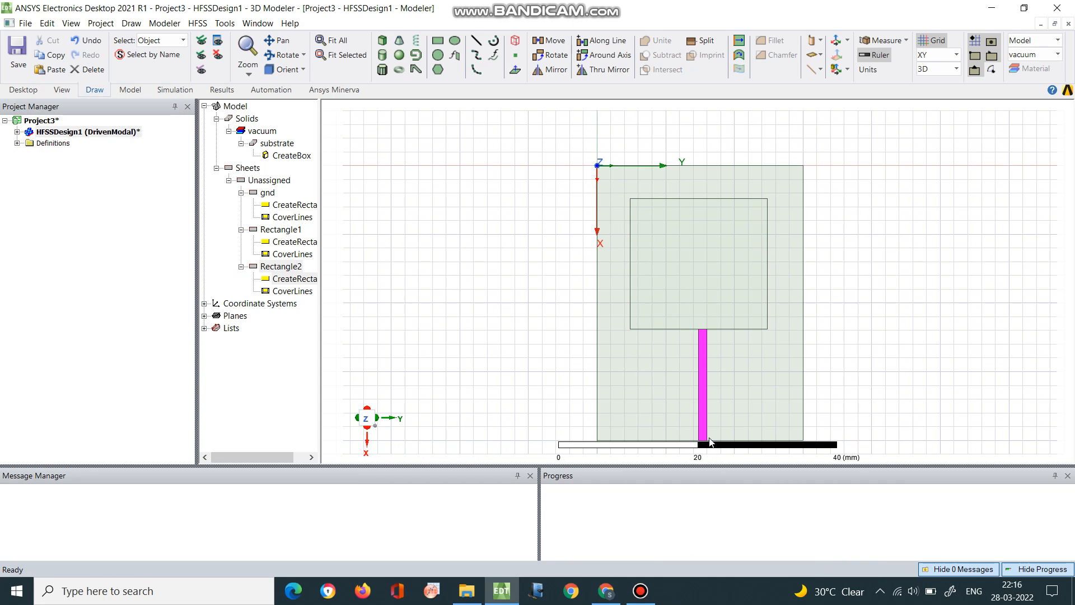
{"action": "scroll", "coordinate": [814, 266], "scroll_direction": "down", "scroll_amount": 1}
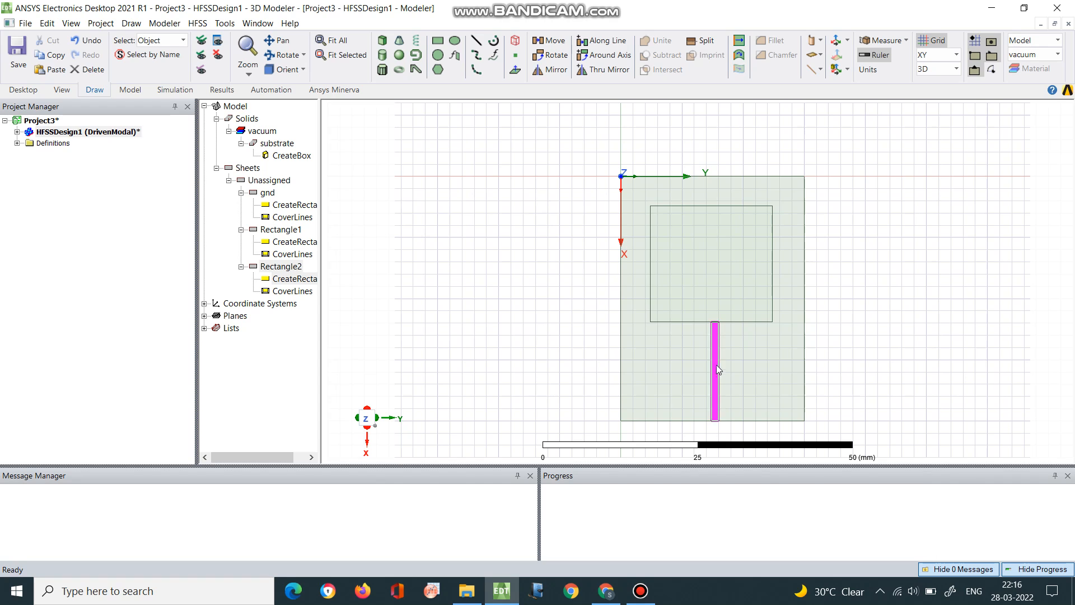
Shift the narrow rectangle 1.5 mm toward negative Y by setting its position to 23.8, 14.8-1.5, 1.6
{"action": "double_click", "coordinate": [317, 279]}
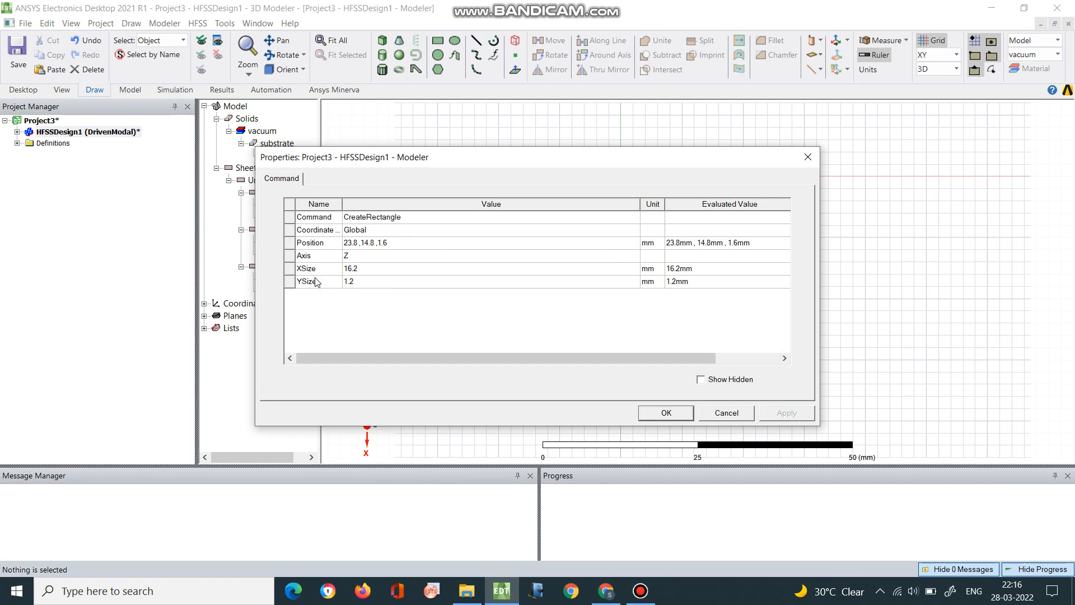
{"action": "left_click", "coordinate": [359, 246]}
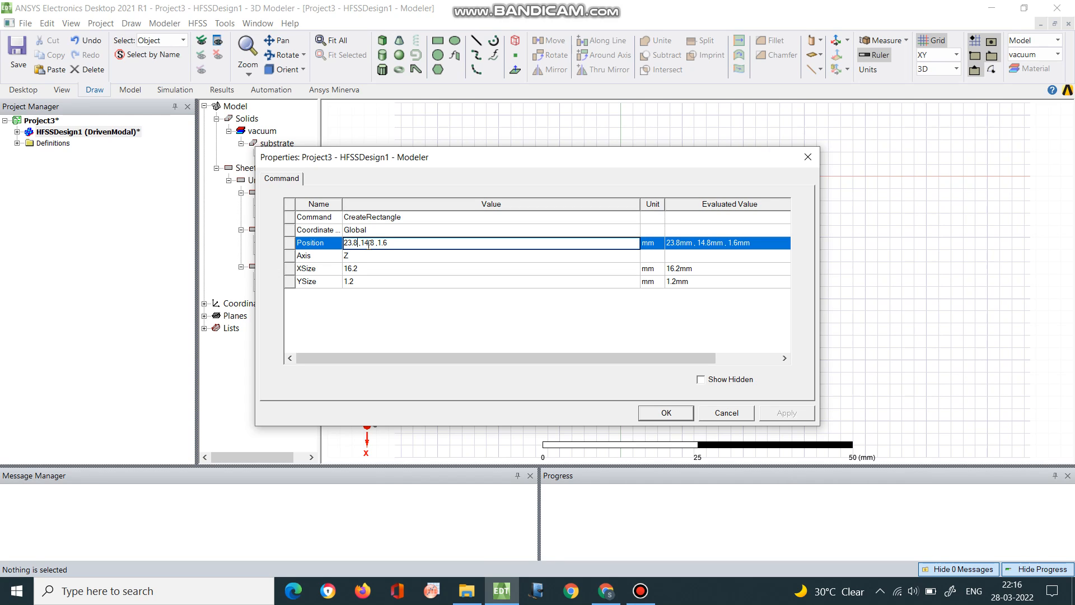
{"action": "type", "text": "-1"}
{"action": "key", "text": "BackSpace"}
{"action": "key", "text": "BackSpace"}
{"action": "key", "text": "BackSpace"}
{"action": "left_click", "coordinate": [376, 242]}
{"action": "type", "text": "-1.5"}
{"action": "left_click_drag", "start_coordinate": [462, 163], "coordinate": [329, 112]}
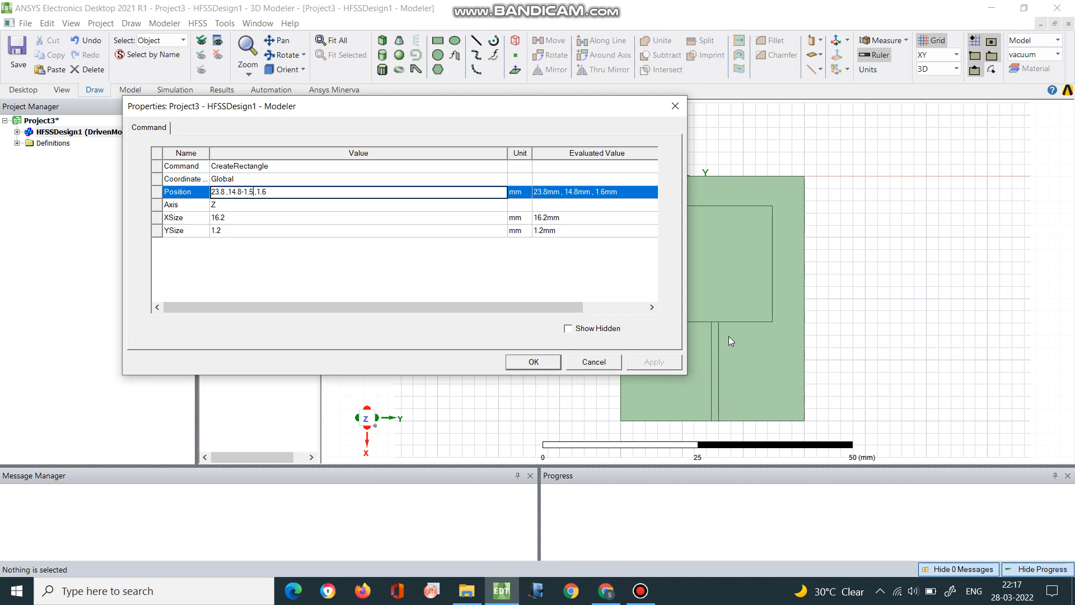
Widen the narrow rectangle by setting its YSize to 3 mm, and apply the position and size changes
{"action": "left_click", "coordinate": [251, 217]}
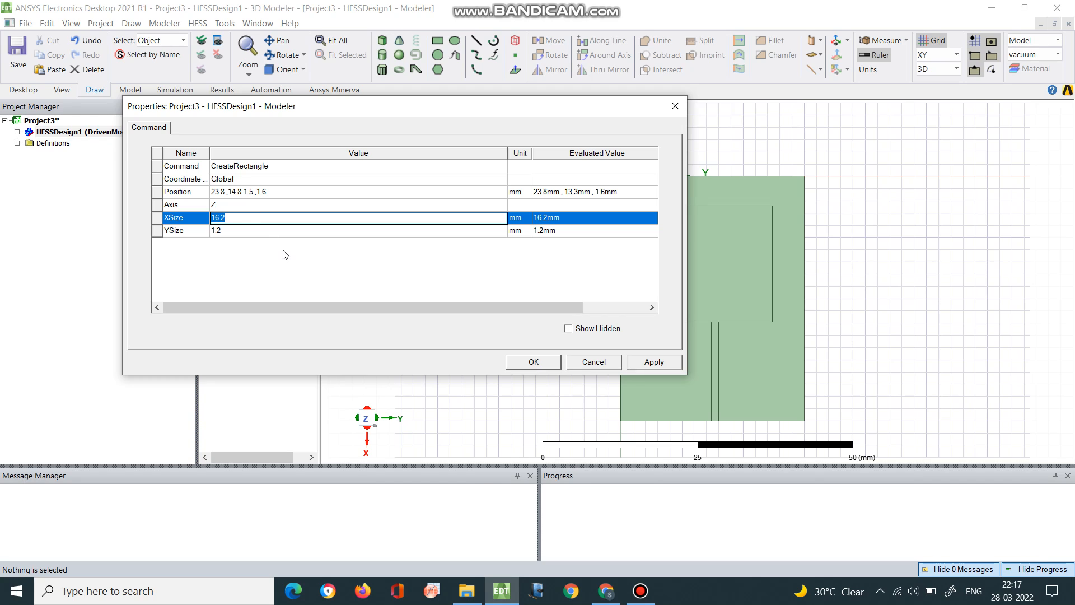
{"action": "left_click", "coordinate": [247, 231]}
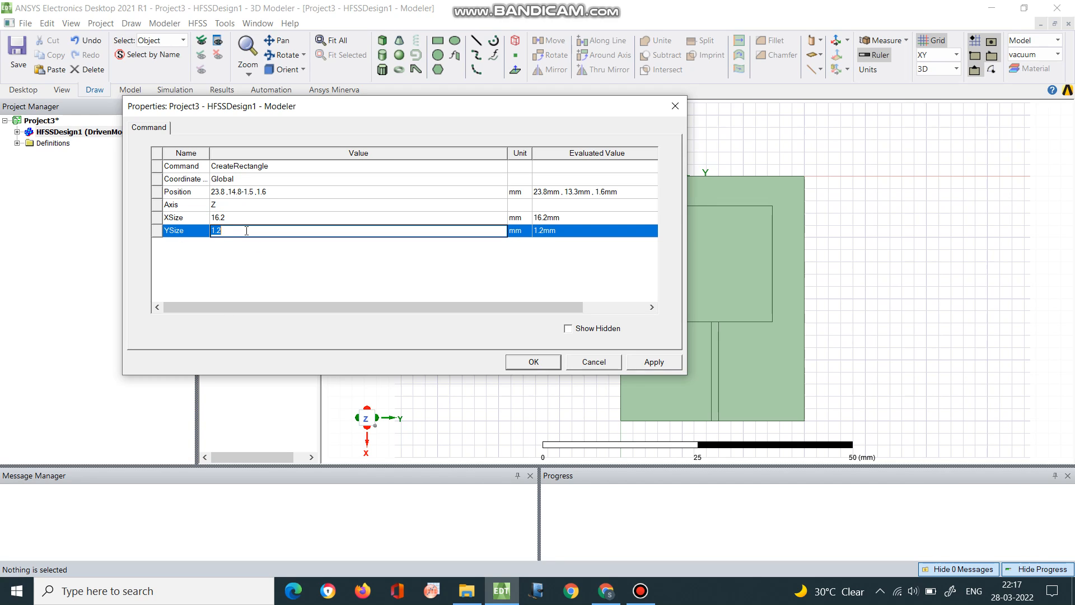
{"action": "type", "text": "3"}
{"action": "left_click", "coordinate": [433, 270]}
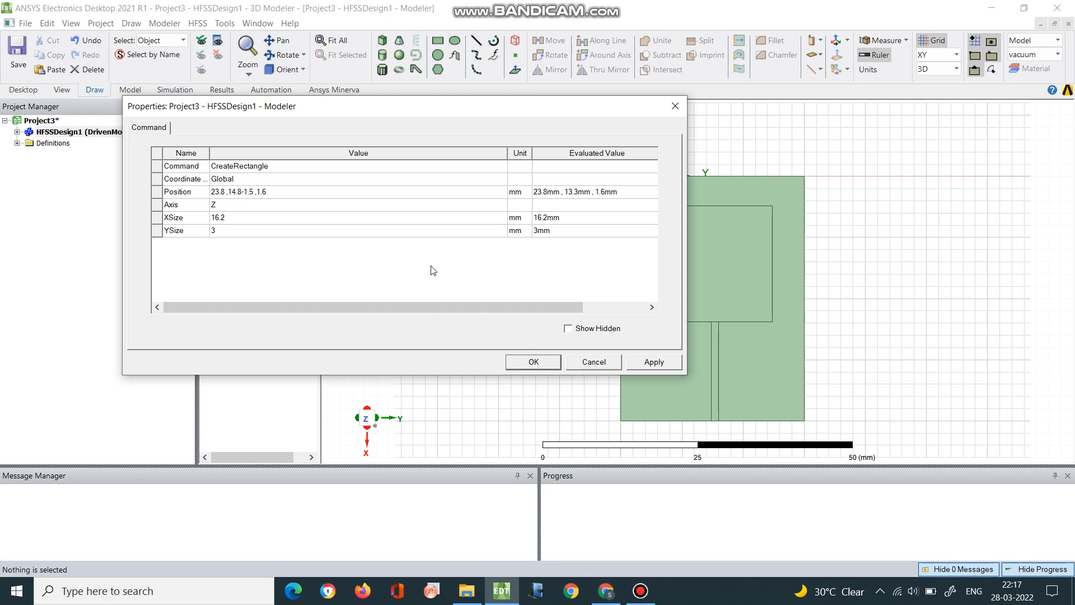
{"action": "left_click", "coordinate": [534, 362]}
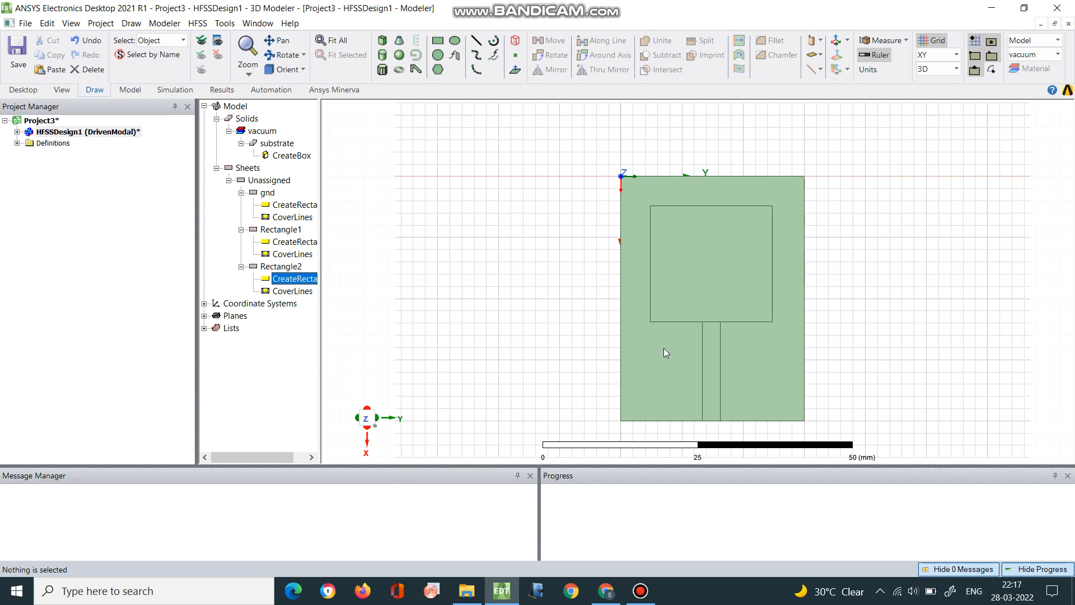